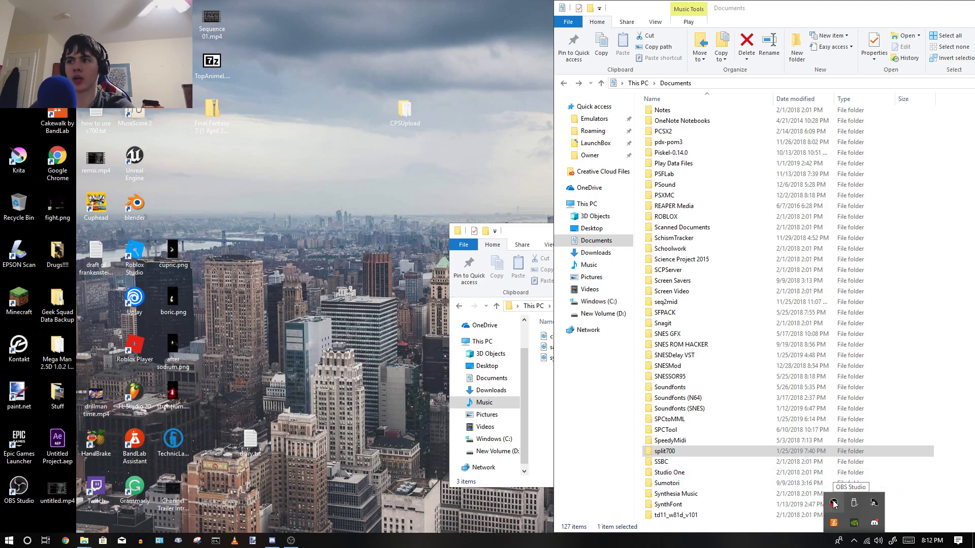
Step: Launch SPCtoMML.exe from the SPCtoMML folder in Documents, move its window into view and start opening an SPC file
left_click(286, 264)
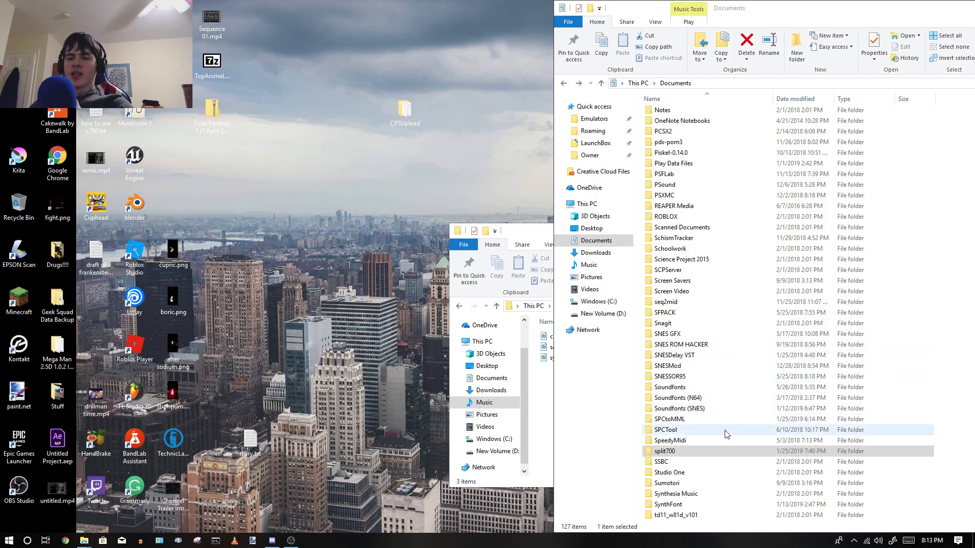
scroll(726, 434, "down", 2)
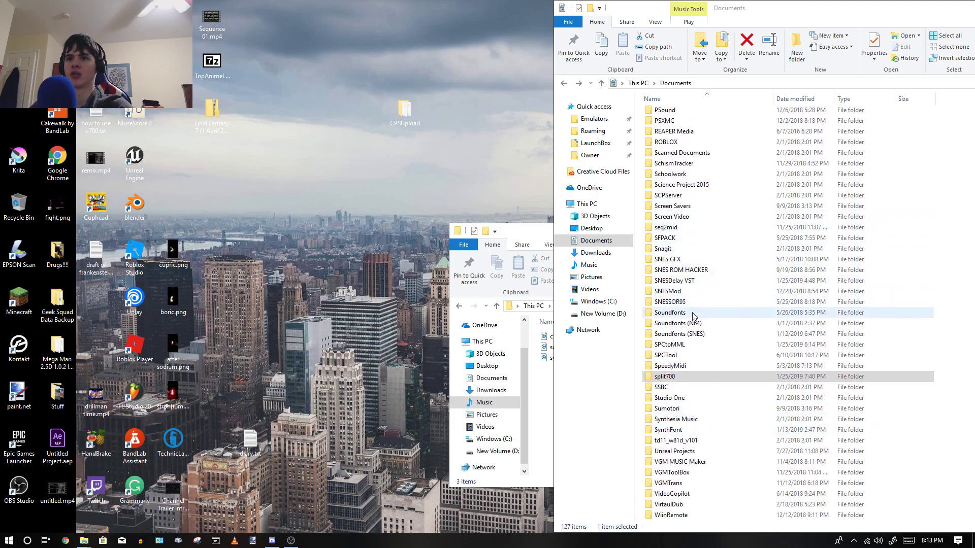
double_click(686, 348)
double_click(674, 134)
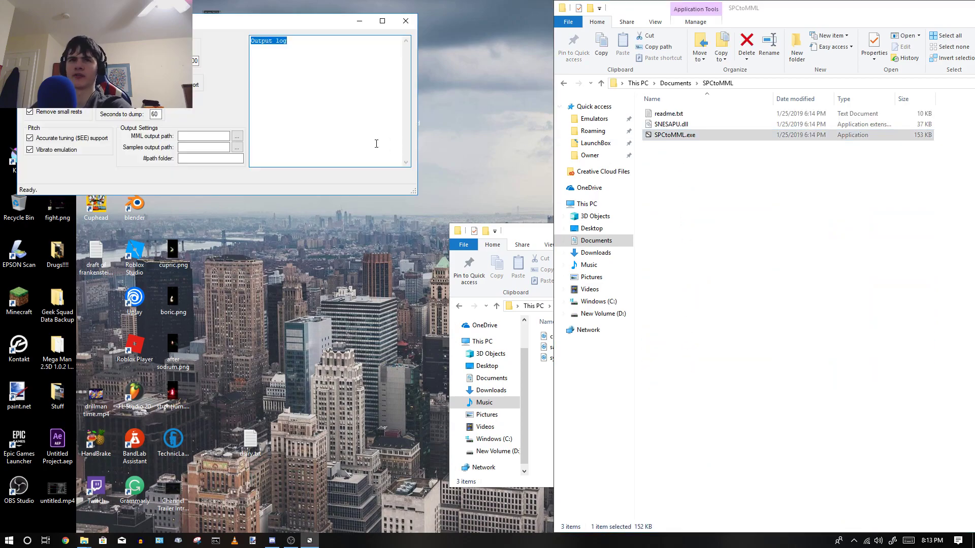
left_click_drag(217, 24, 557, 208)
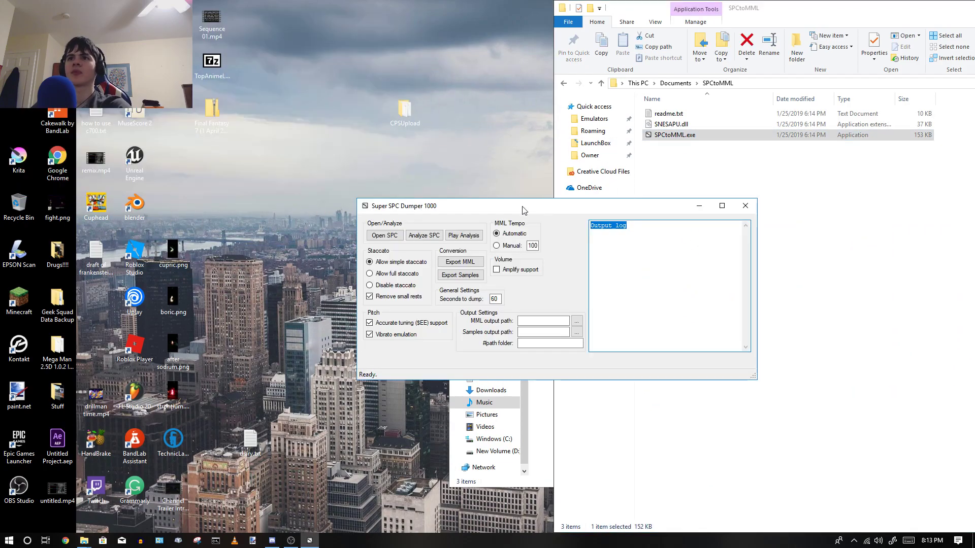
left_click(385, 236)
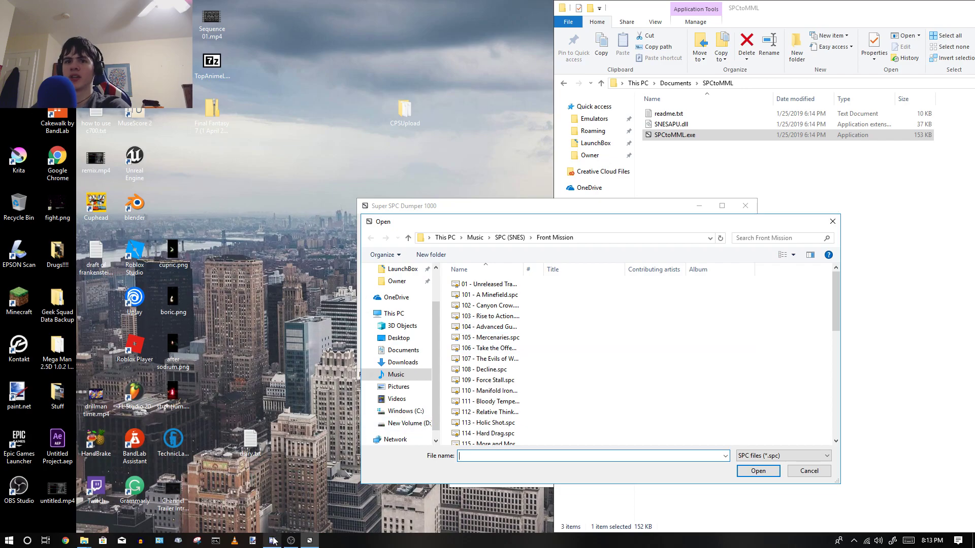
Step: Switch to Discord and review the instrument-discussion channel's messages about SNES sample ripping programs
mouse_move(273, 537)
left_click(276, 514)
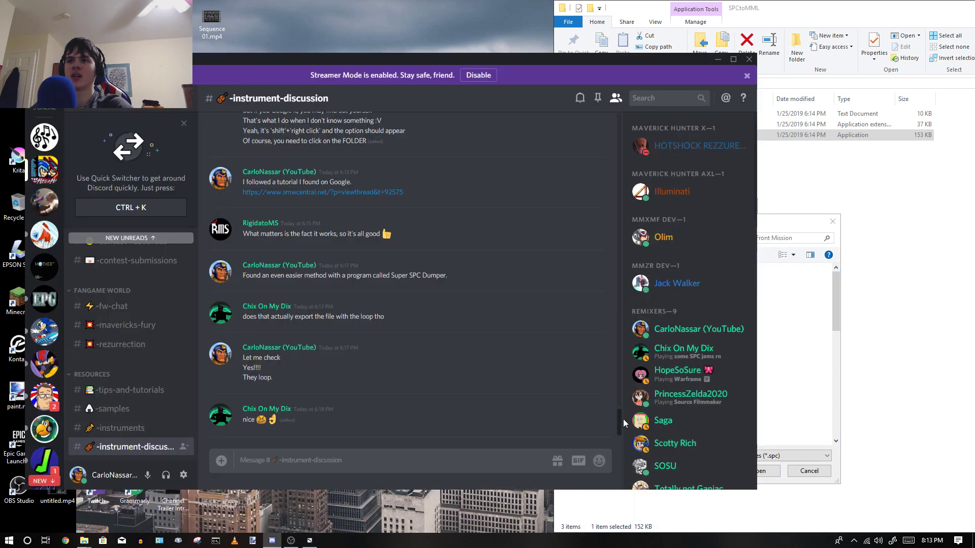
left_click_drag(620, 422, 628, 302)
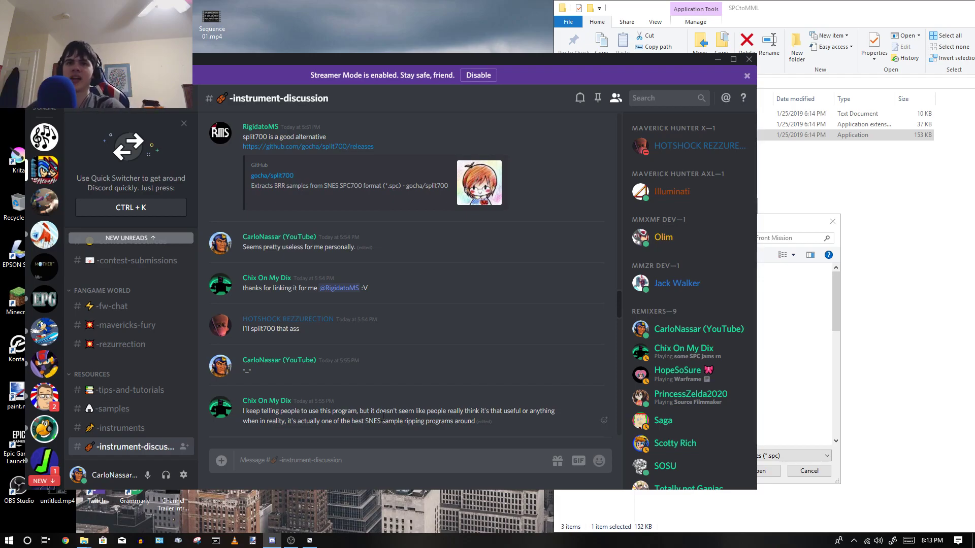
scroll(117, 364, "down", 6)
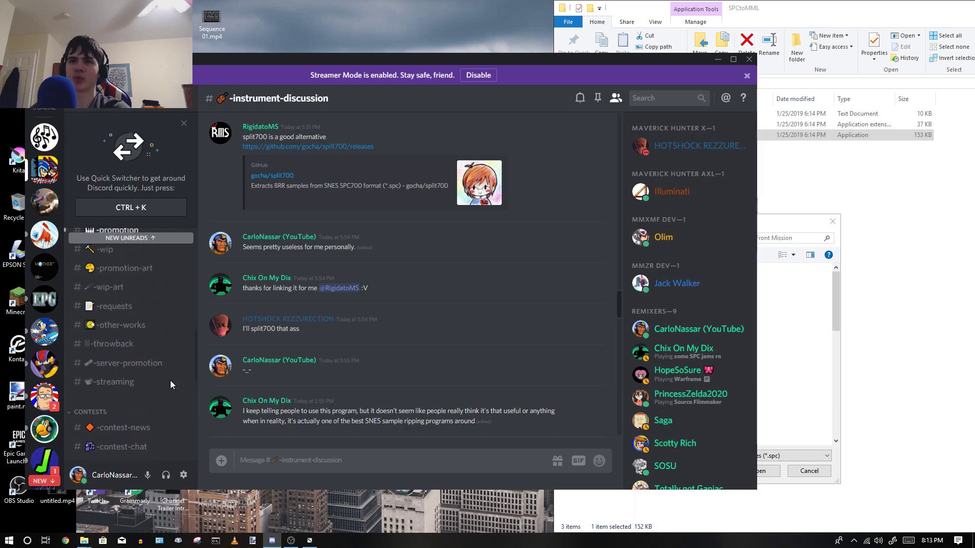
scroll(420, 375, "down", 2)
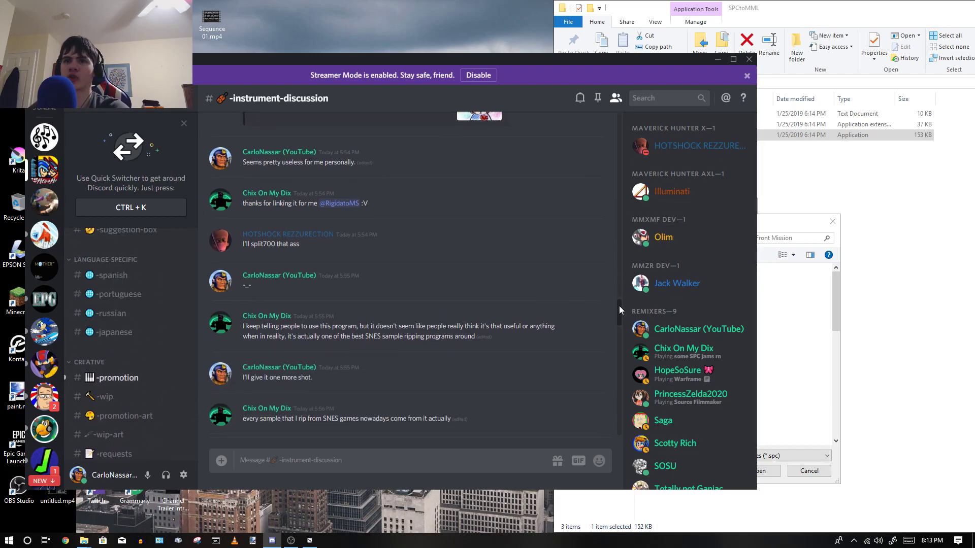
left_click_drag(619, 306, 616, 436)
left_click(718, 60)
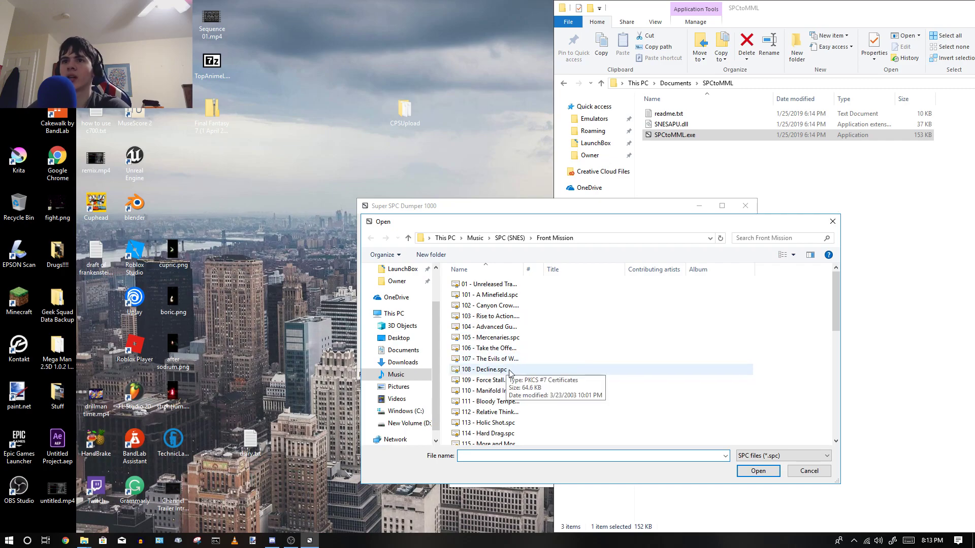
Step: Load 108 - Decline.spc from the Front Mission folder, and run and play its analysis
left_click_drag(491, 226, 169, 281)
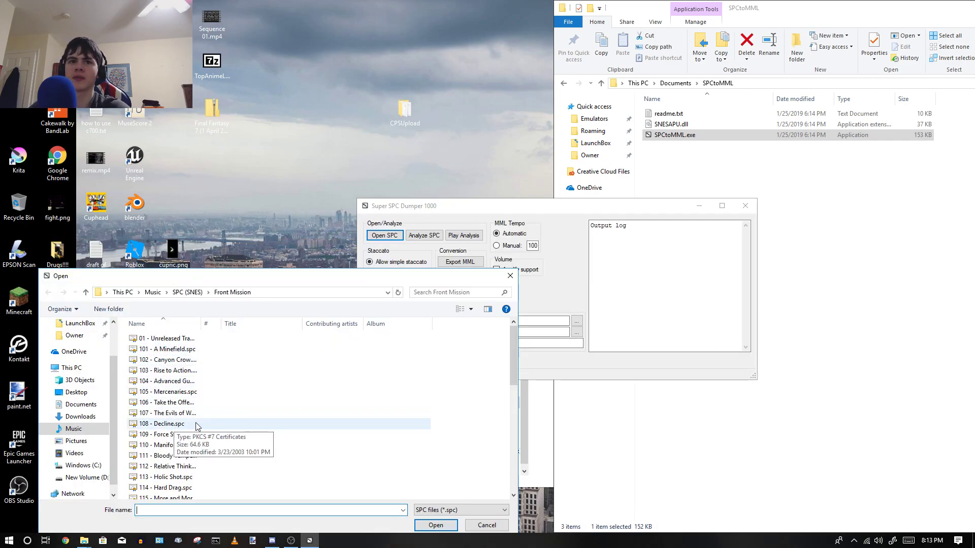
left_click(167, 424)
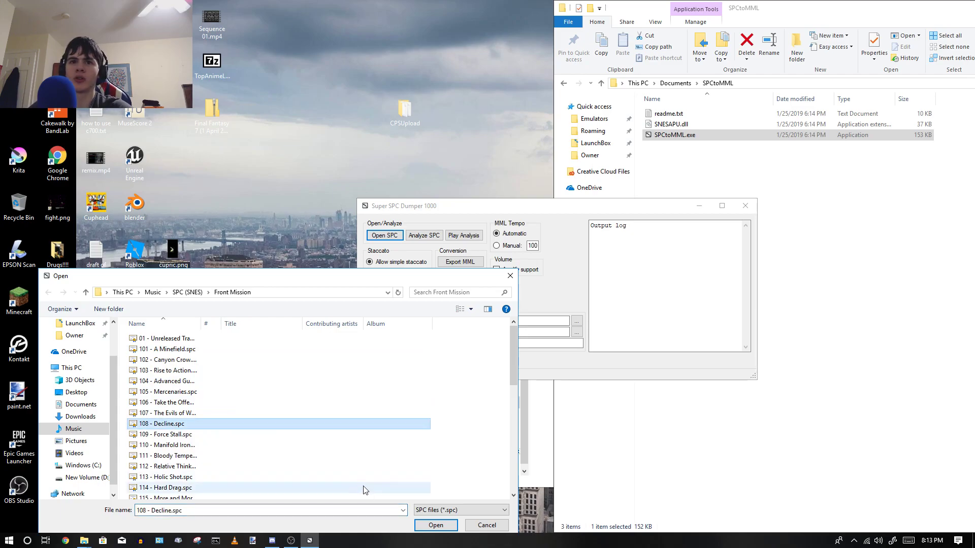
left_click(436, 525)
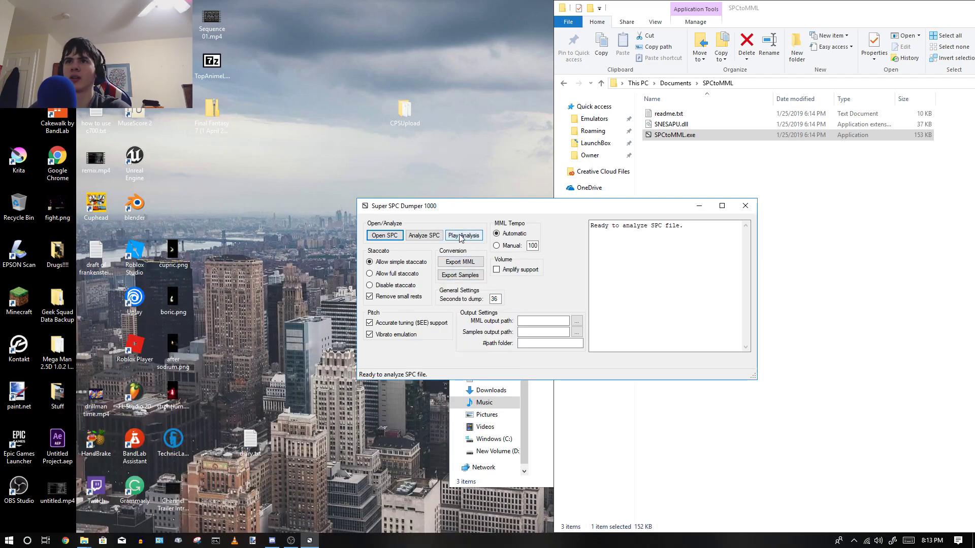
left_click(431, 237)
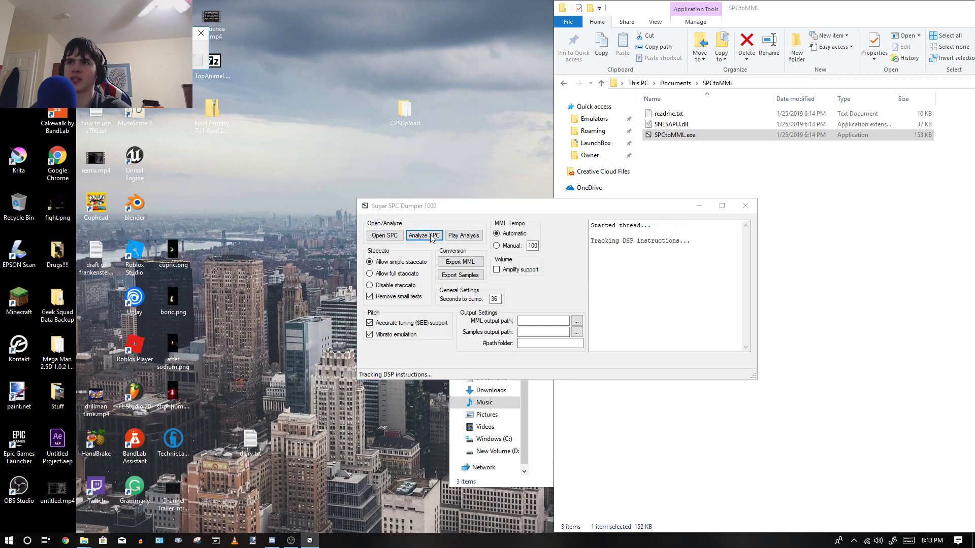
left_click(465, 236)
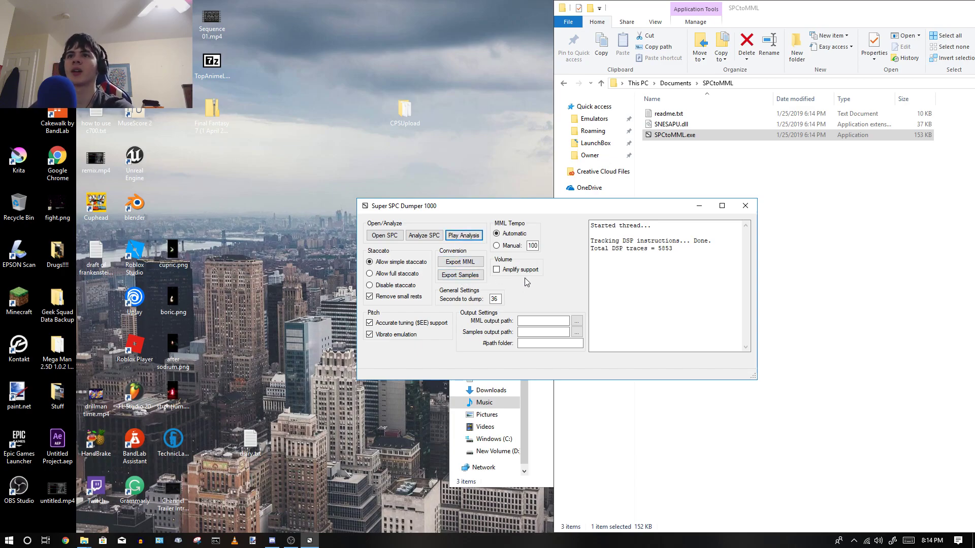
Step: Set the samples output path to the split700 folder in Documents
left_click(577, 333)
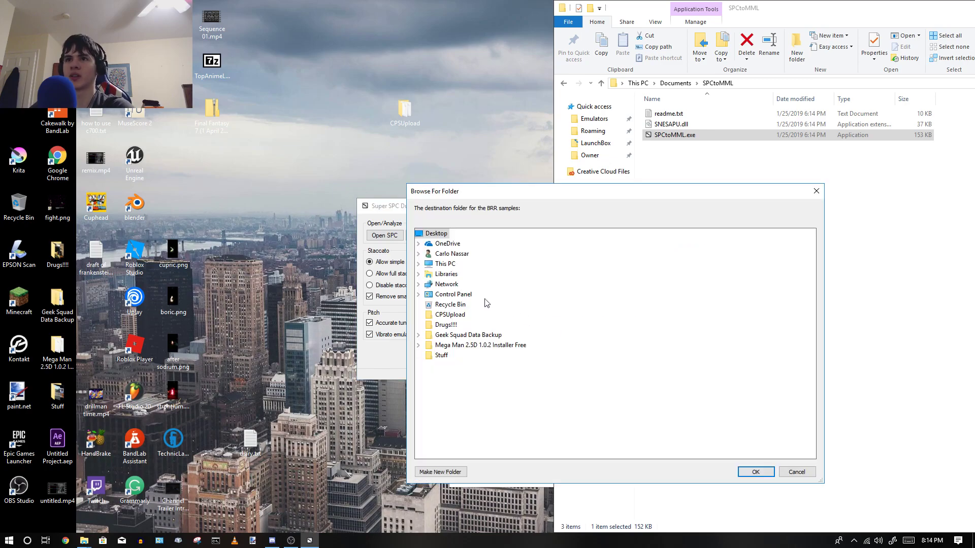
left_click(419, 264)
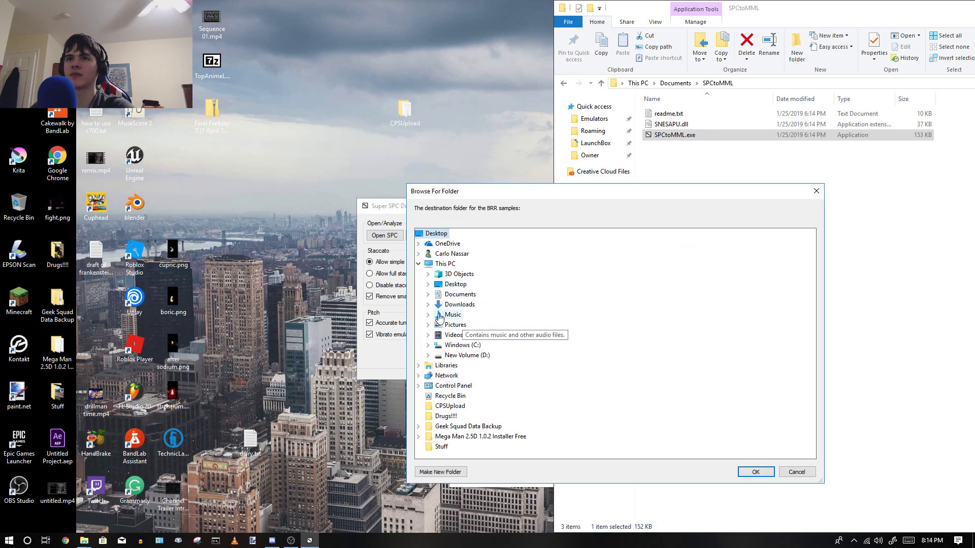
left_click(428, 294)
scroll(482, 366, "down", 10)
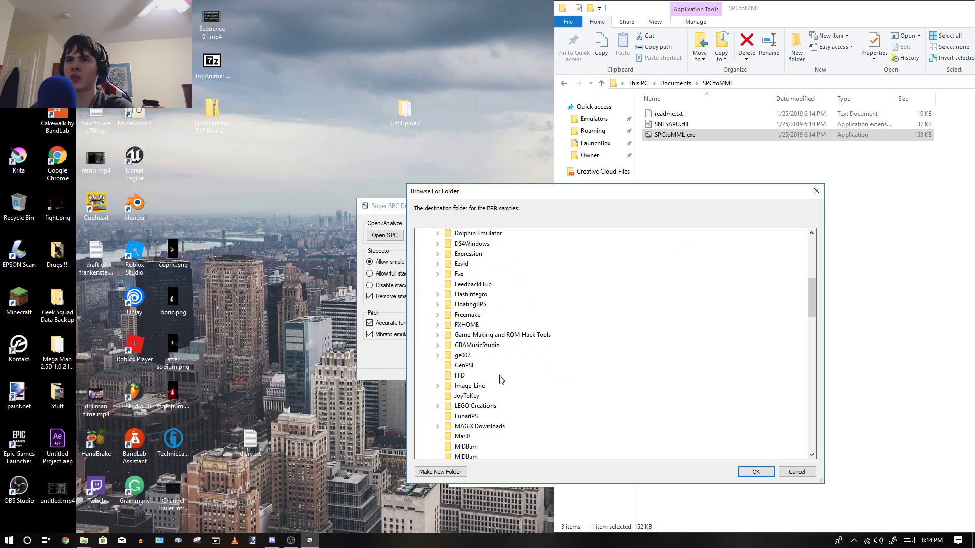
scroll(501, 379, "down", 3)
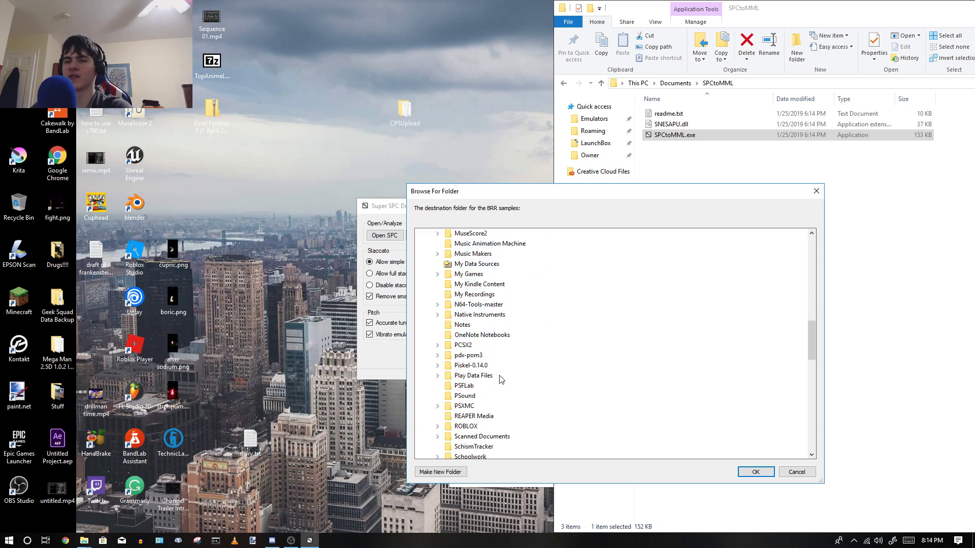
scroll(487, 365, "down", 4)
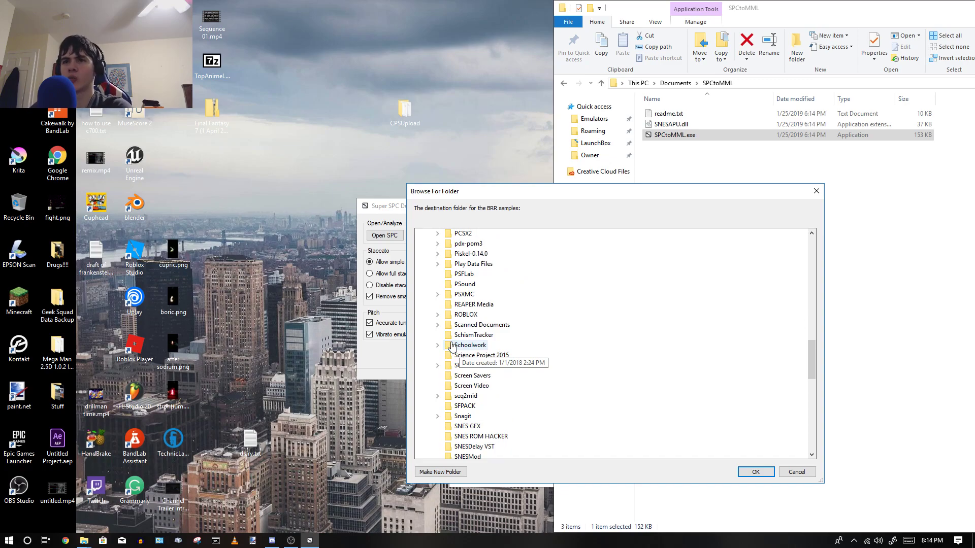
scroll(443, 362, "down", 3)
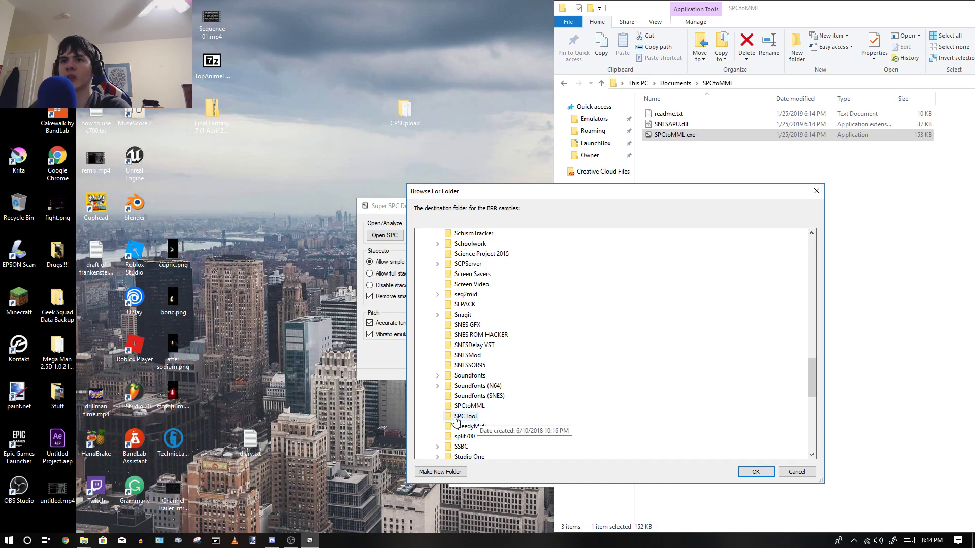
scroll(476, 402, "down", 1)
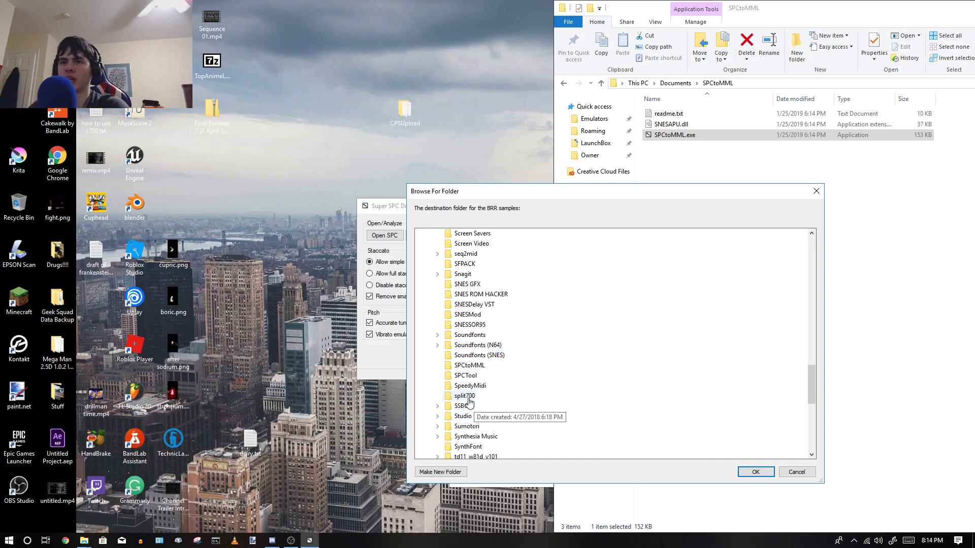
left_click(465, 396)
left_click(755, 472)
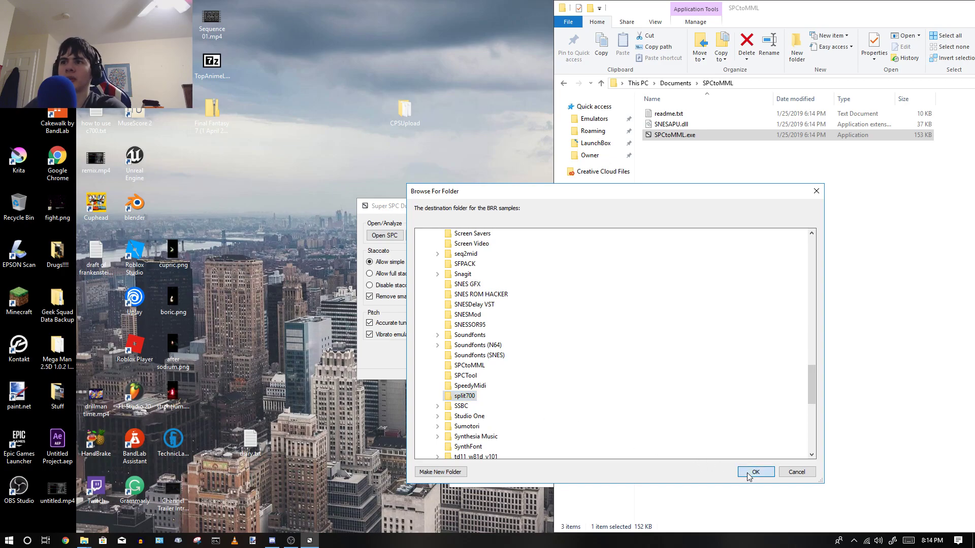
Step: Open the split700 folder in File Explorer and export the loaded SPC's samples into it
left_click(563, 83)
scroll(711, 421, "down", 2)
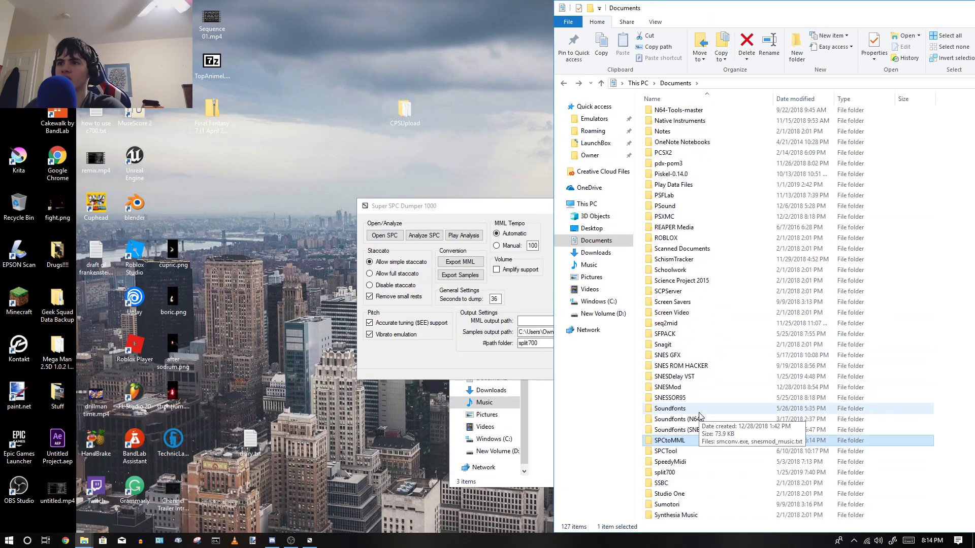
double_click(678, 475)
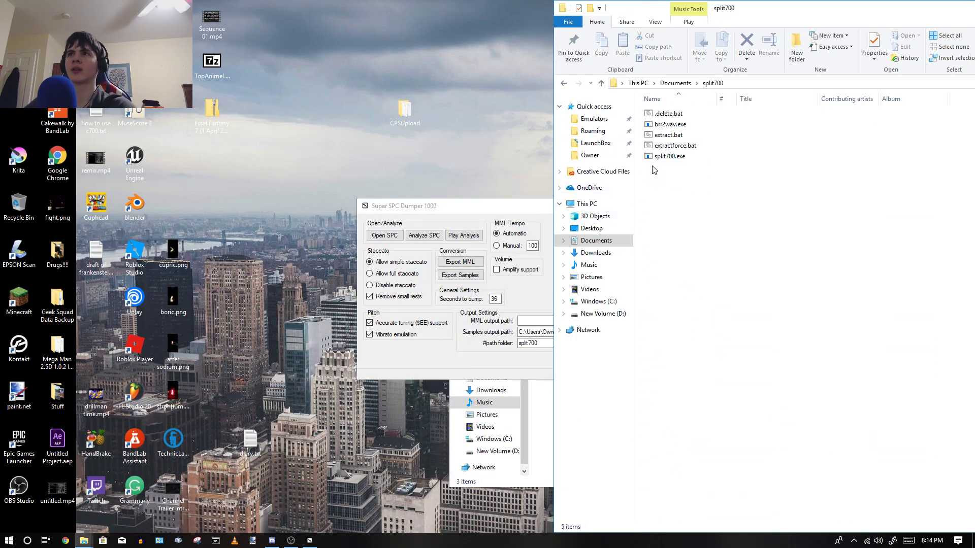
left_click_drag(506, 207, 349, 325)
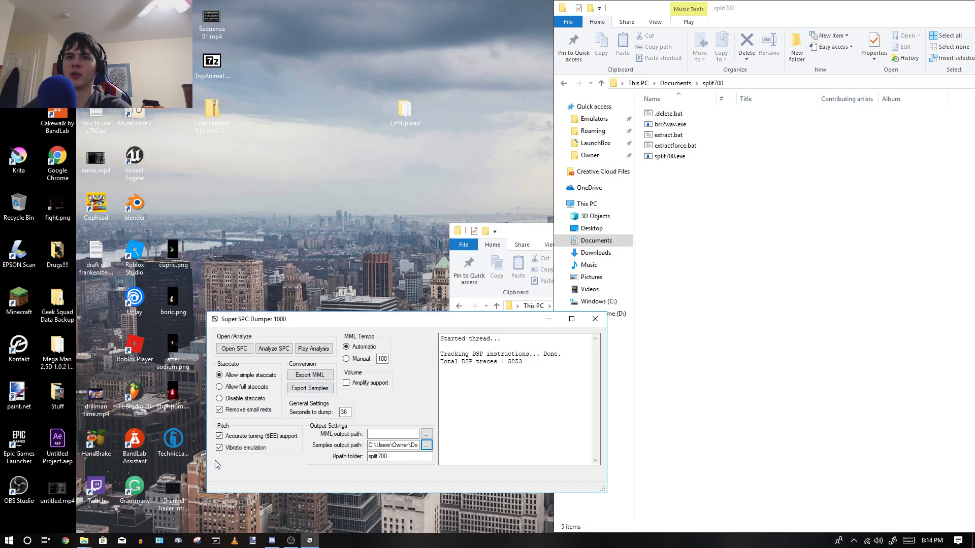
left_click(325, 389)
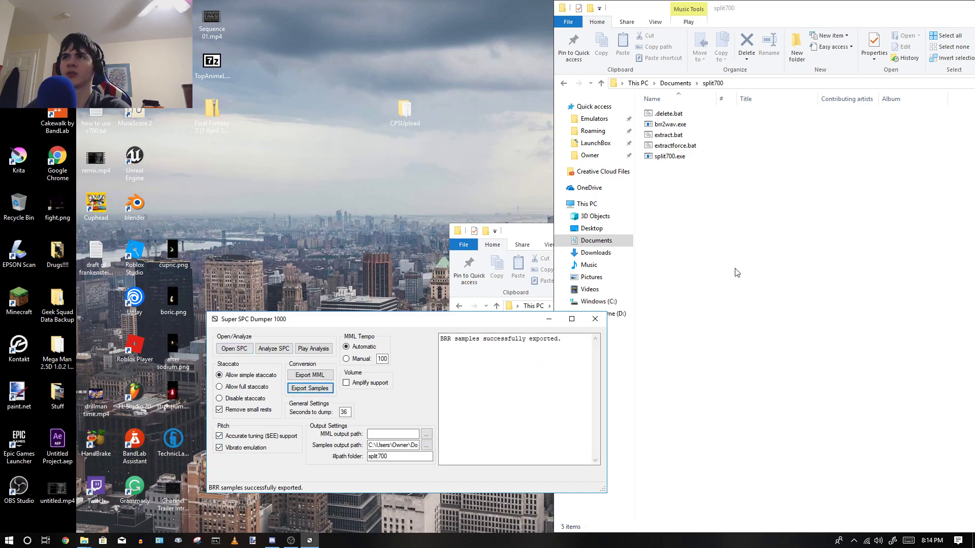
Step: Convert the exported files sample_00.brr through sample_08.brr to WAV with brr2wav.exe
left_click_drag(641, 243, 723, 153)
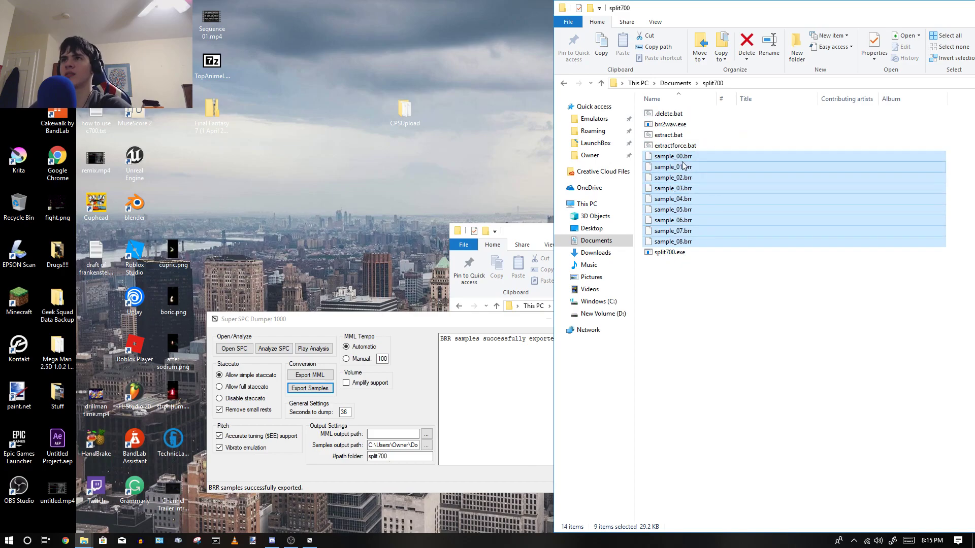
left_click_drag(675, 161, 719, 123)
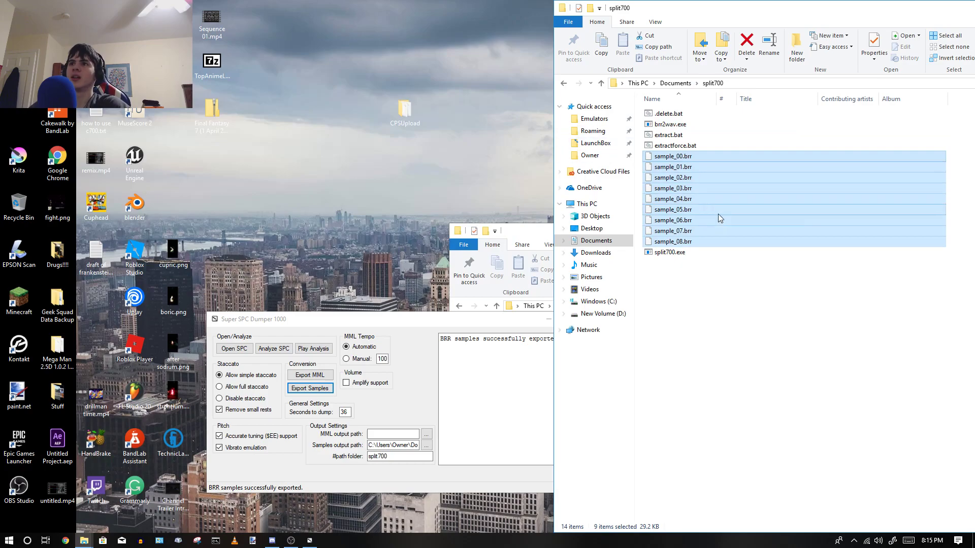
left_click(676, 376)
Step: Minimize Super SPC Dumper and place the Front Mission samples folder window beside the split700 folder
left_click(535, 320)
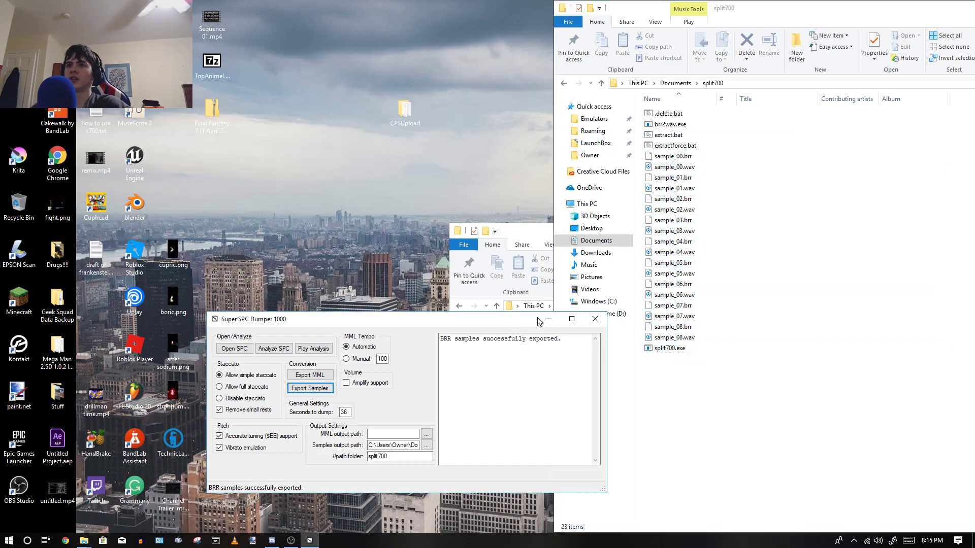
left_click(547, 318)
left_click_drag(519, 234, 116, 222)
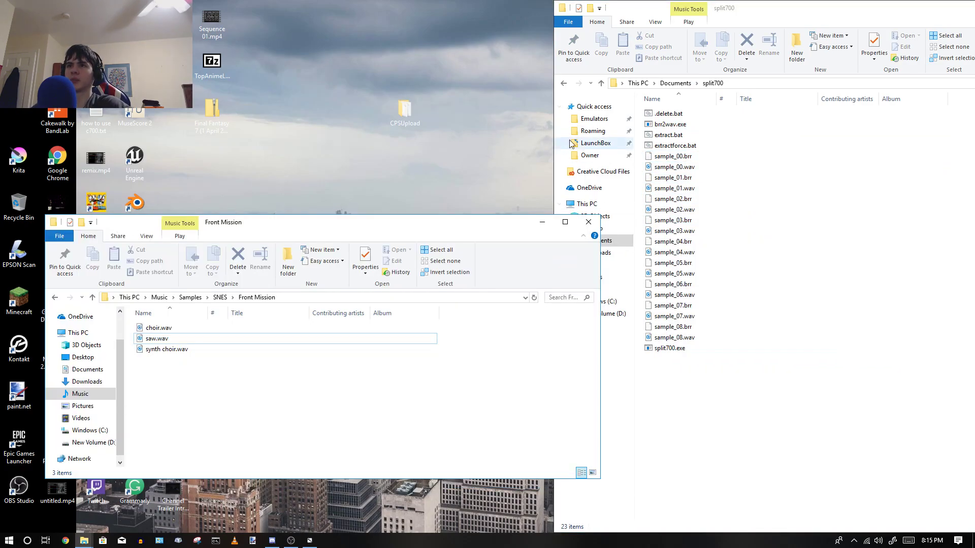
Step: Play sample_00.wav from the split700 folder, rename it brass.wav and close the music player
left_click(674, 157)
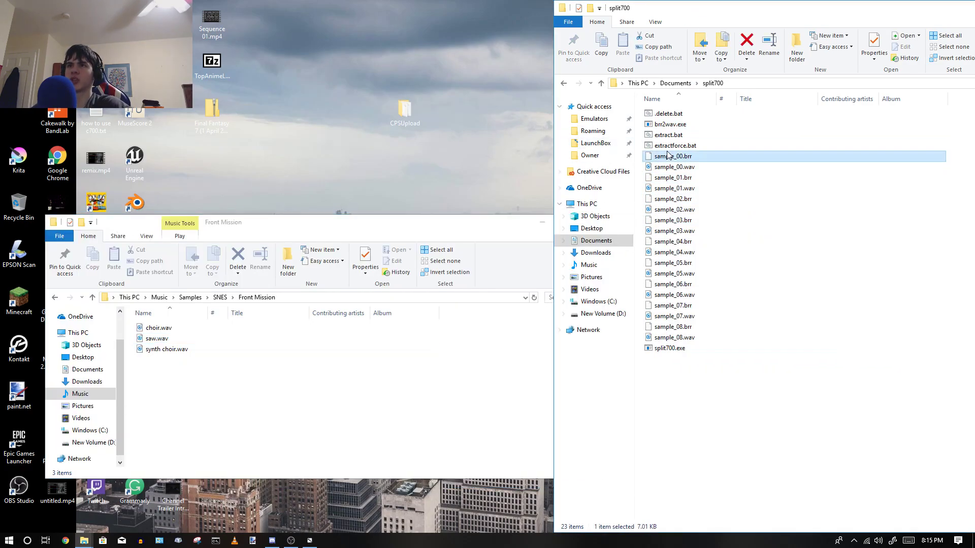
double_click(688, 169)
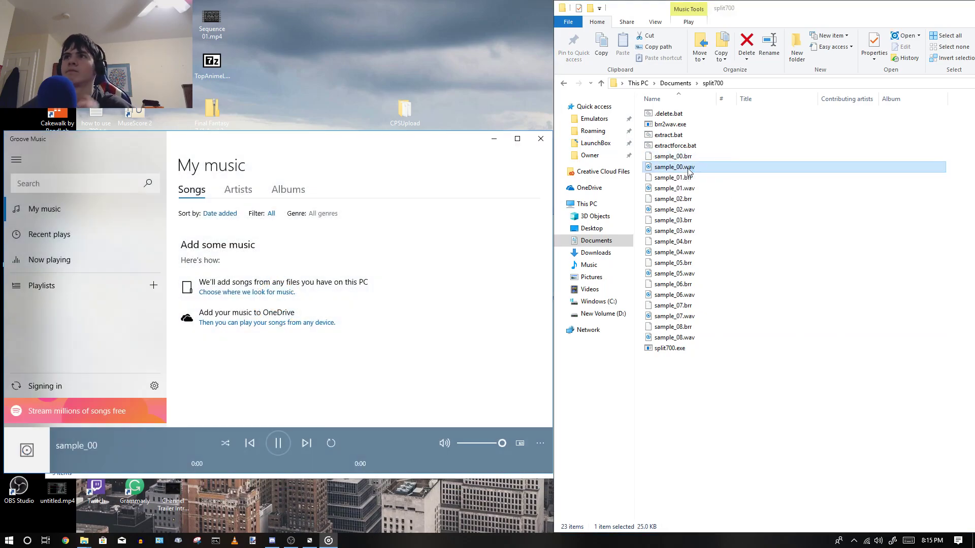
left_click(718, 174)
key("F2")
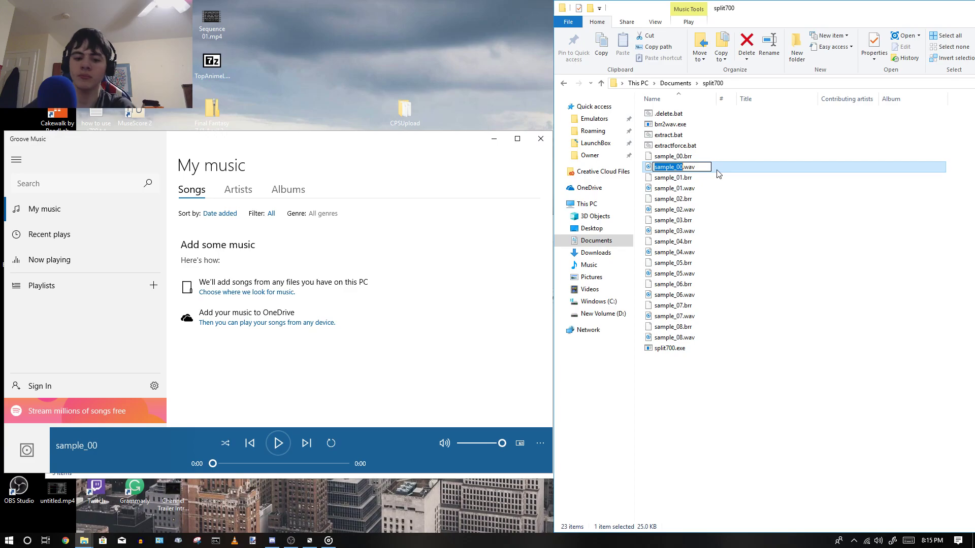
type("brass")
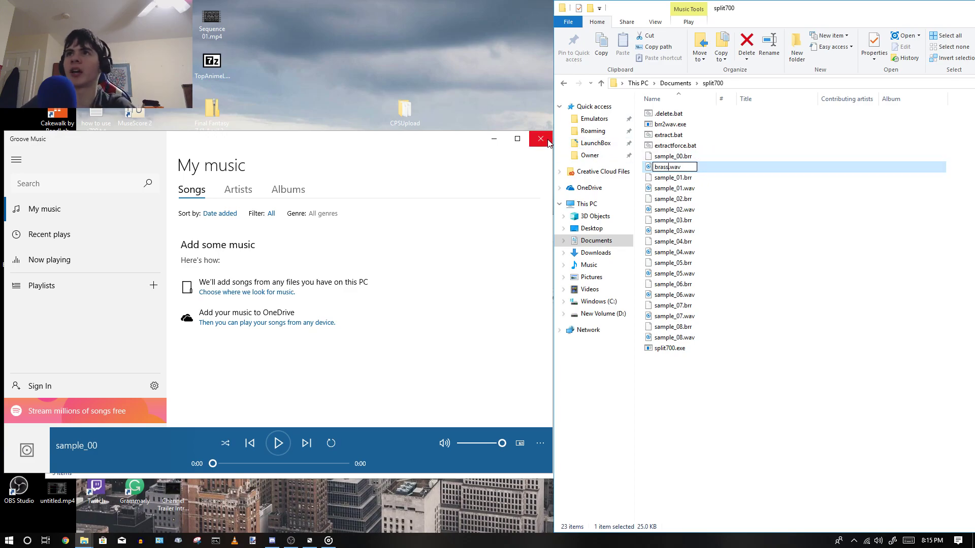
left_click(540, 139)
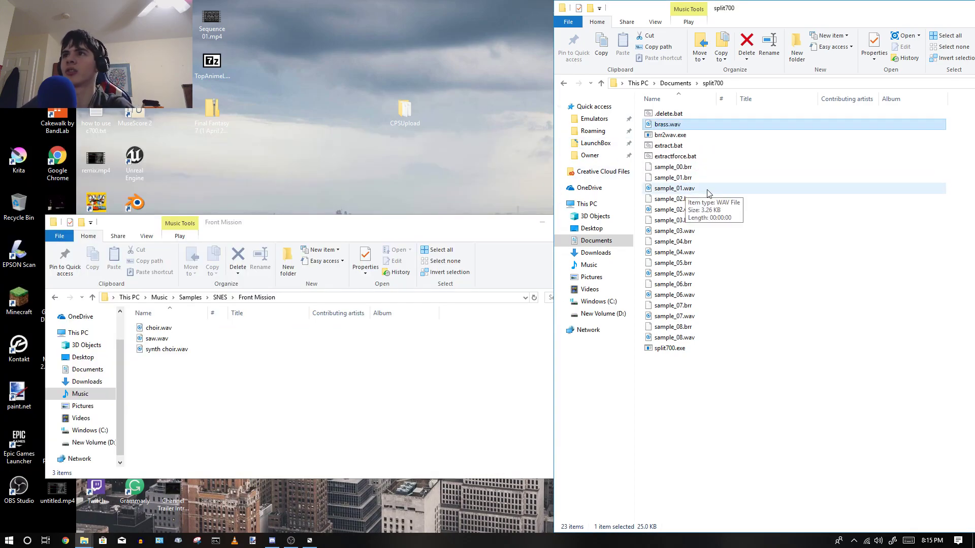
Step: Listen to sample_01.wav in the music player and close the player
double_click(688, 190)
left_click(453, 317)
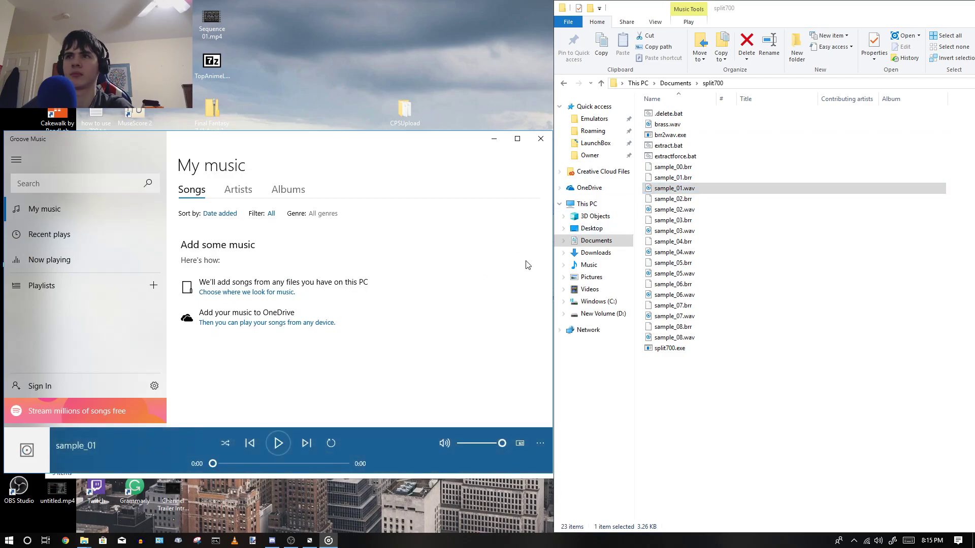
left_click(541, 138)
Step: Search Windows for Polyphone and launch it
left_click(9, 541)
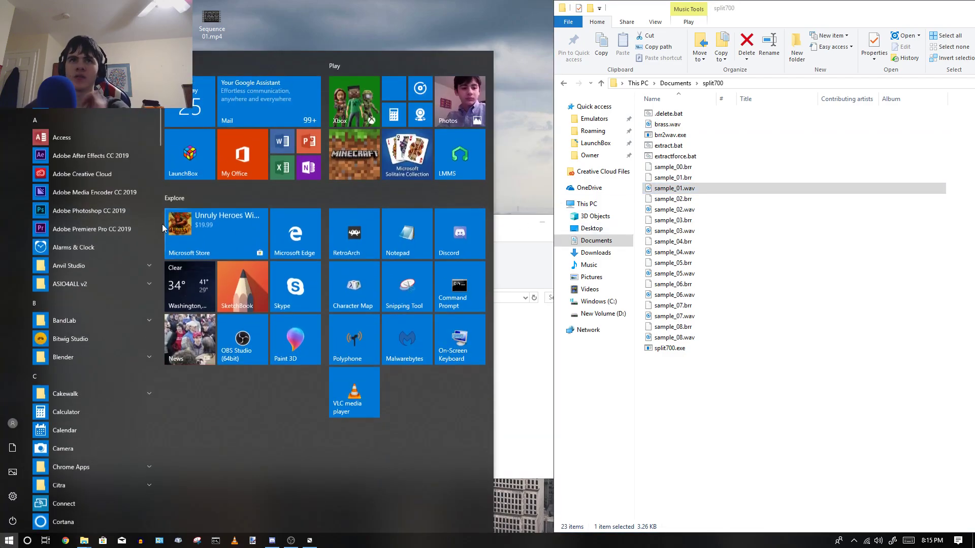
right_click(9, 541)
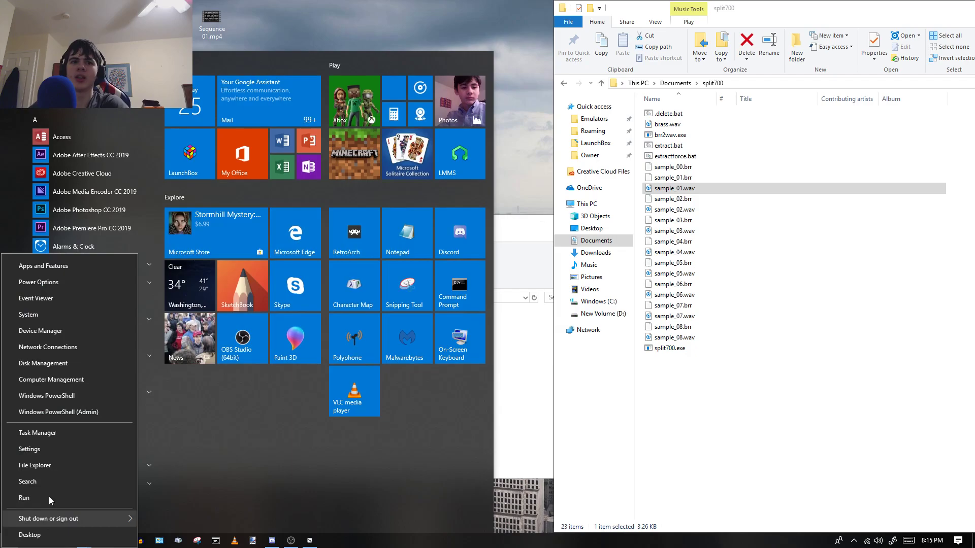
left_click(64, 481)
type("p")
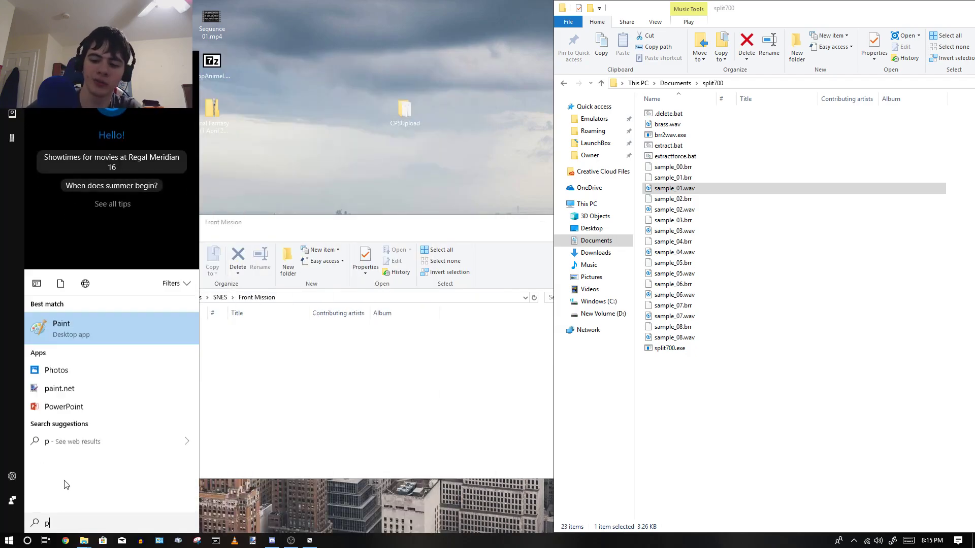
type("olyp")
left_click(29, 118)
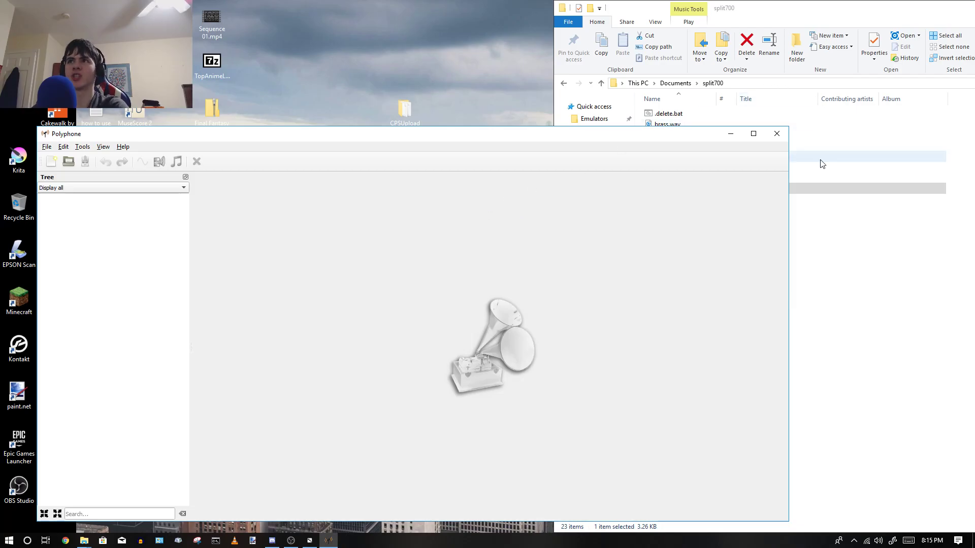
Step: Create a new soundfont named "." in Polyphone
left_click(822, 159)
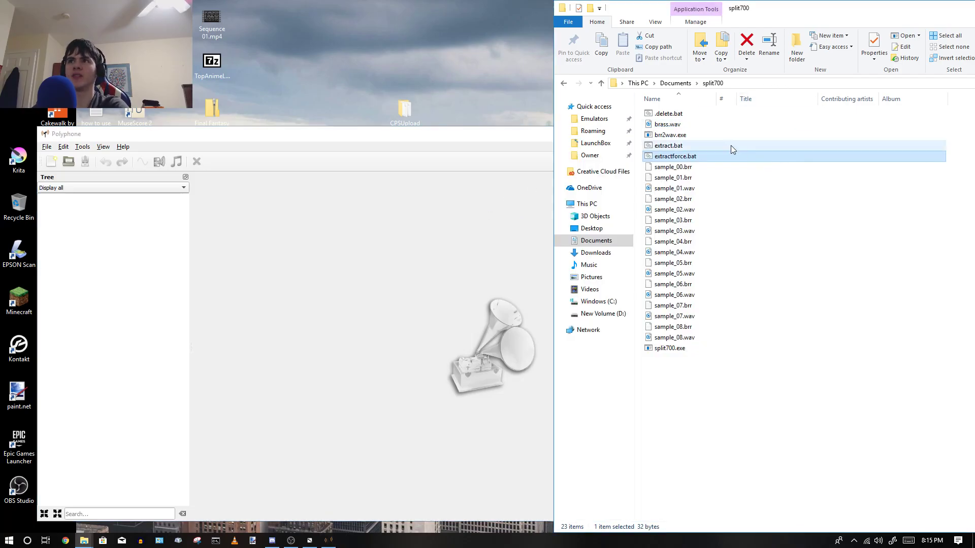
left_click_drag(68, 135, 72, 148)
left_click(54, 159)
left_click(60, 170)
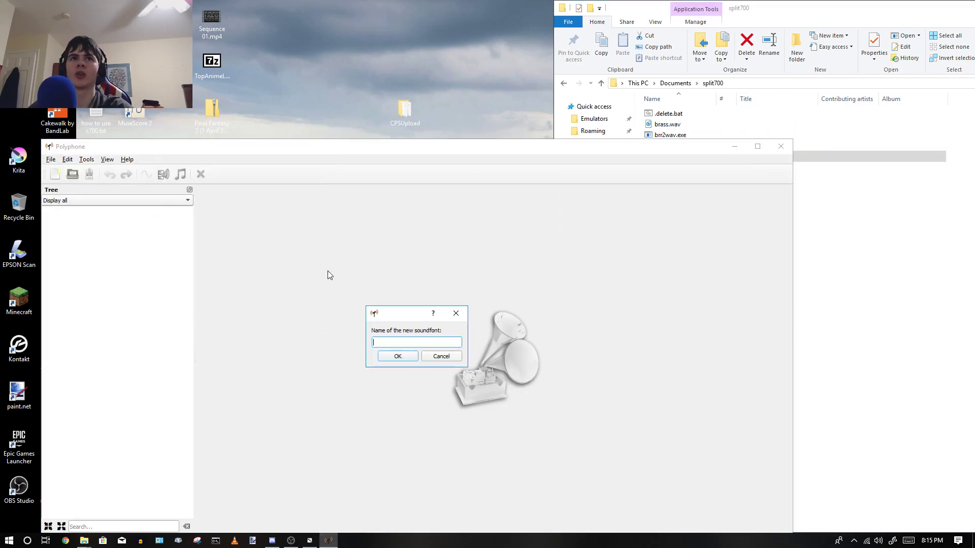
type(".")
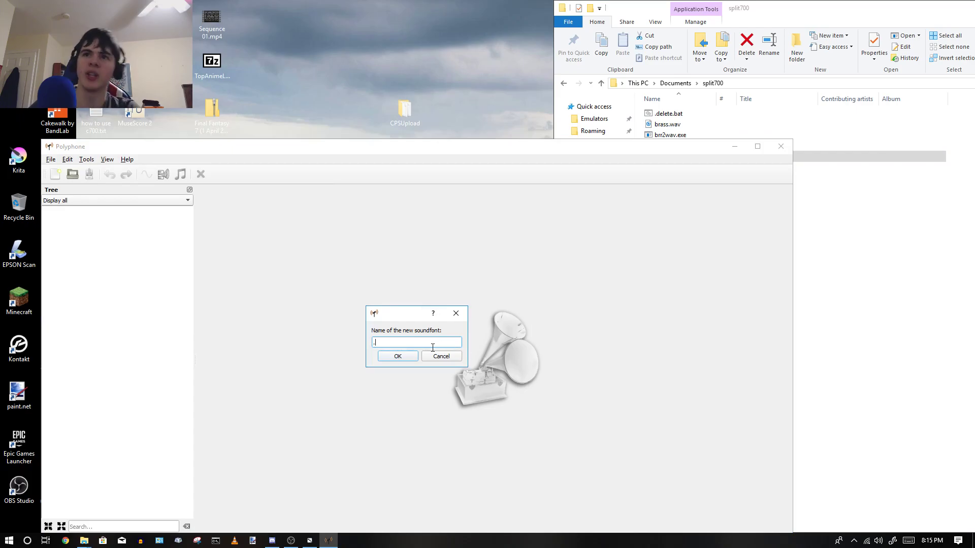
left_click(399, 355)
Step: Import sample_01.wav through sample_08.wav from the split700 folder into the Polyphone soundfont's samples
left_click(834, 284)
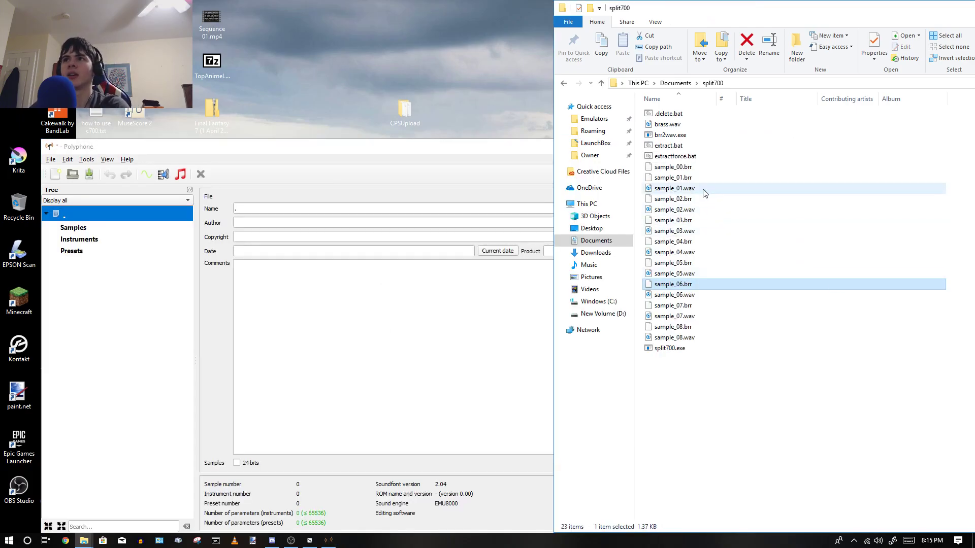
left_click(704, 192)
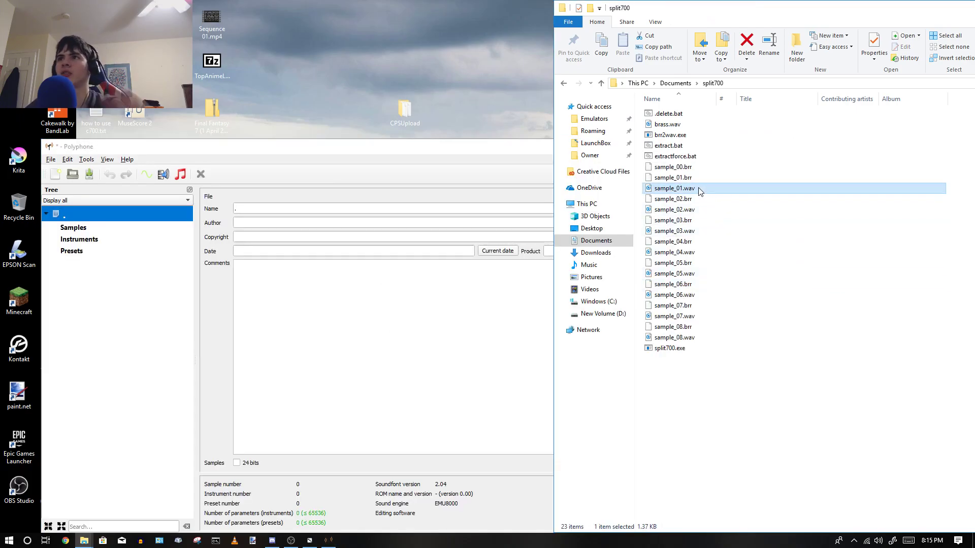
left_click(688, 231, "ctrl")
left_click(680, 209, "ctrl")
left_click(682, 251, "ctrl")
left_click(685, 273, "ctrl")
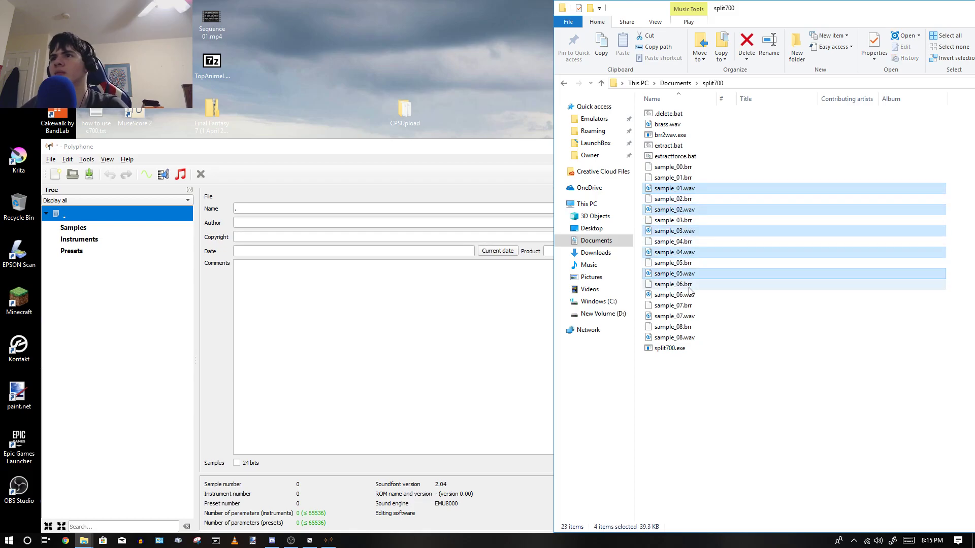
left_click(682, 295, "ctrl")
left_click(683, 316, "ctrl")
left_click(683, 337, "ctrl")
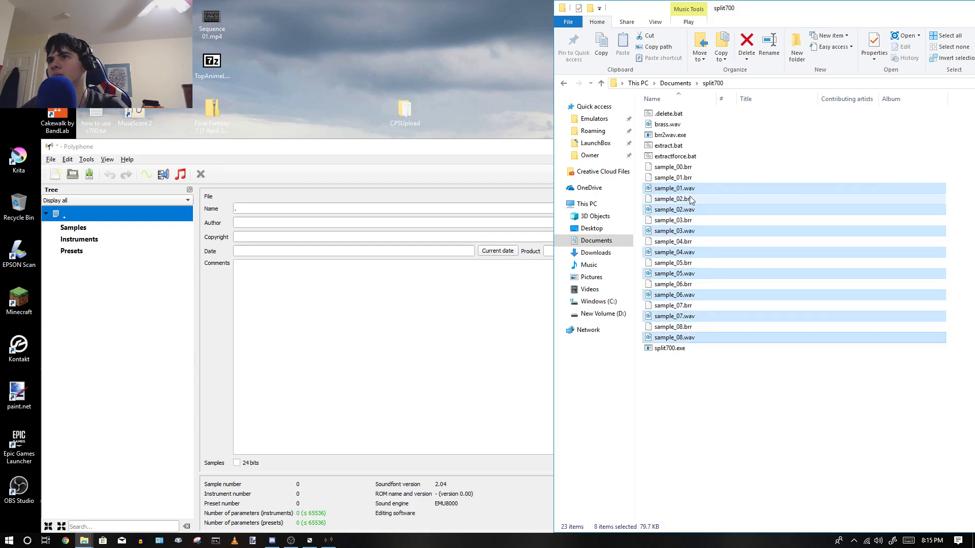
left_click_drag(689, 190, 92, 227)
Step: Audition looped sample_01 in Polyphone and compare it with sample_01.wav played in the music player
left_click(122, 238)
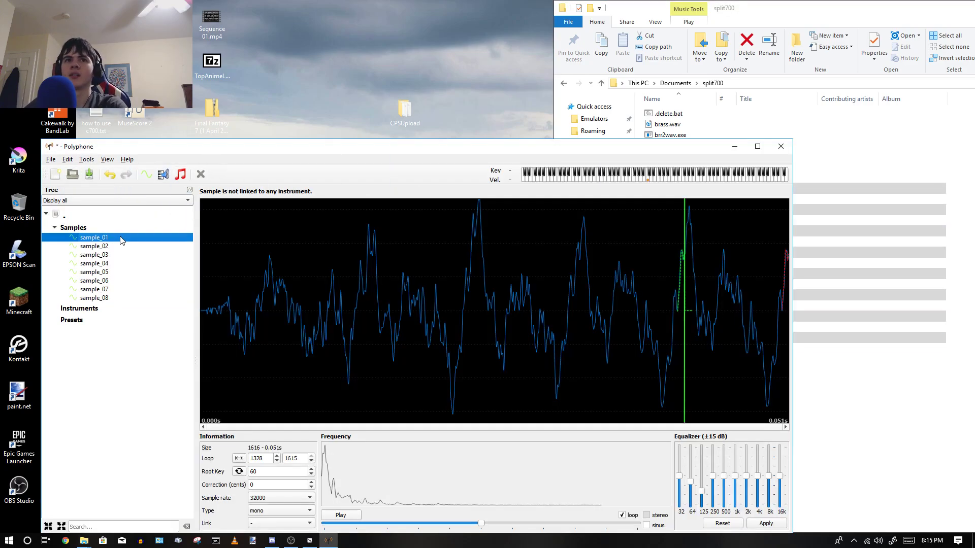
left_click_drag(277, 154, 386, 160)
left_click(450, 519)
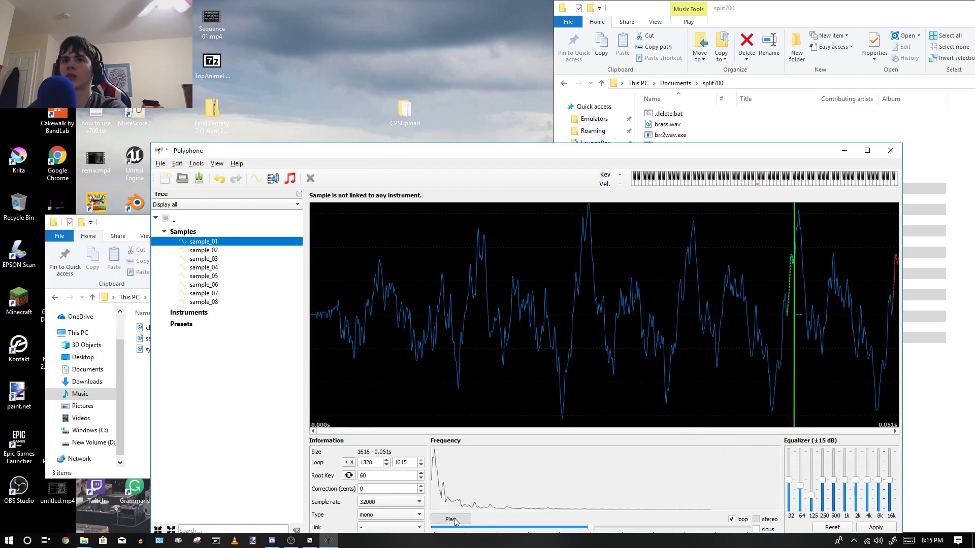
left_click(448, 519)
left_click(761, 14)
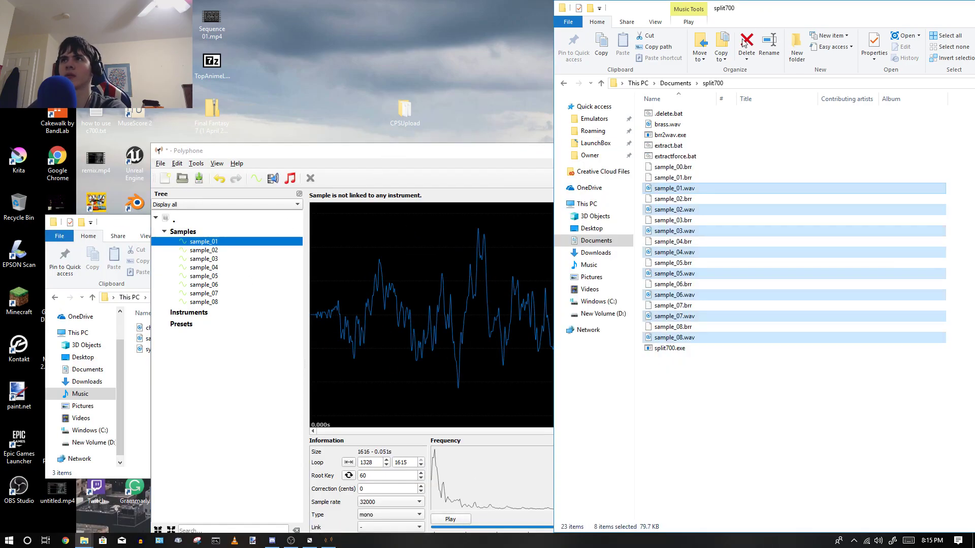
double_click(702, 191)
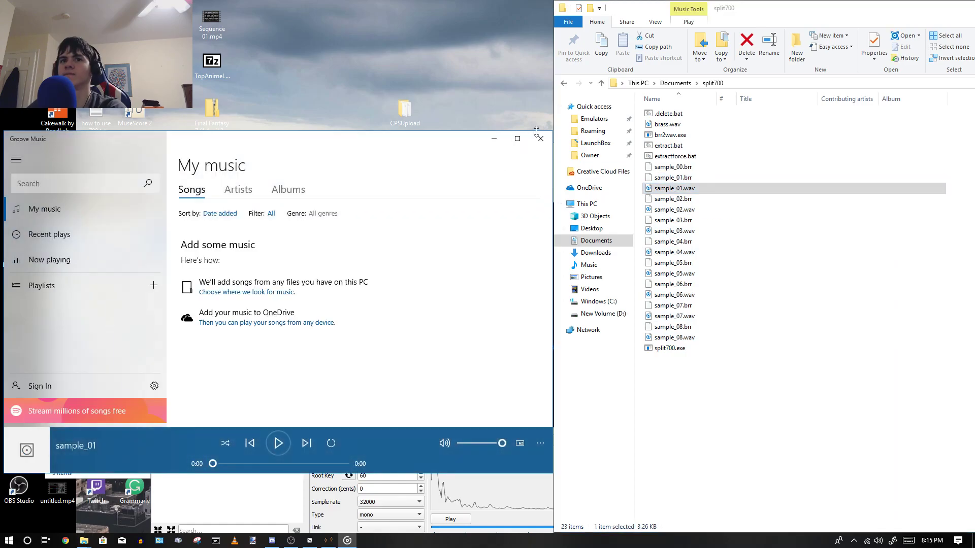
left_click(537, 138)
Step: Rename sample_01.wav to low piano.wav and move it into the Front Mission folder
left_click(128, 229)
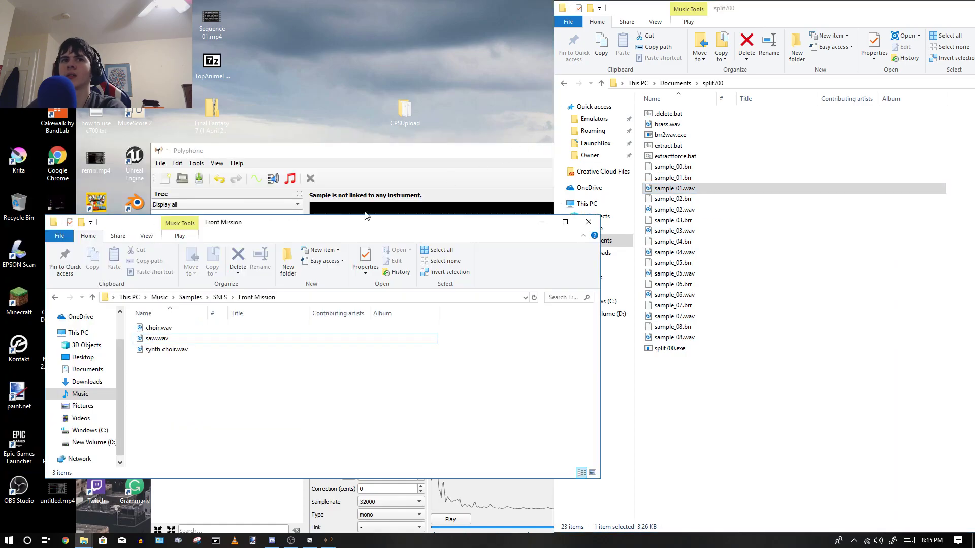
left_click(677, 193)
left_click(678, 188)
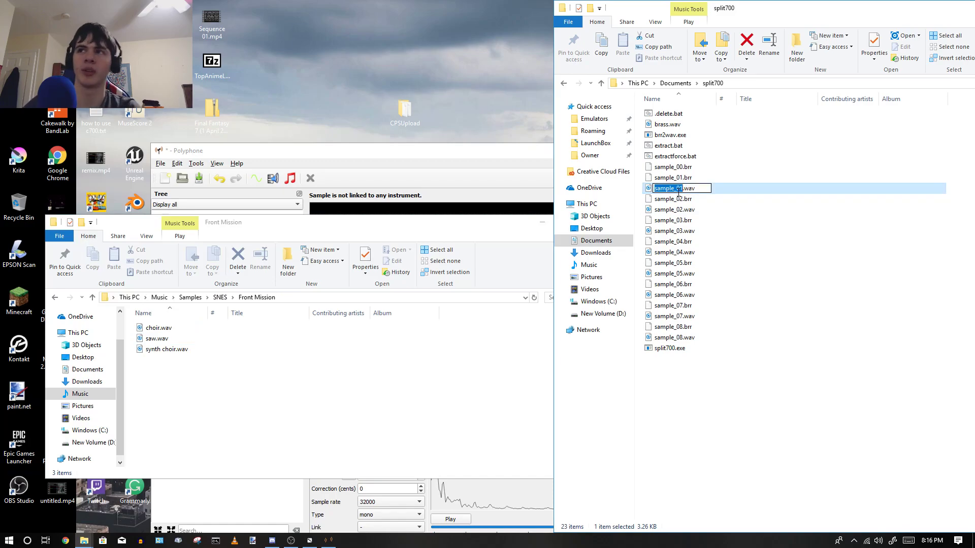
type("low pian")
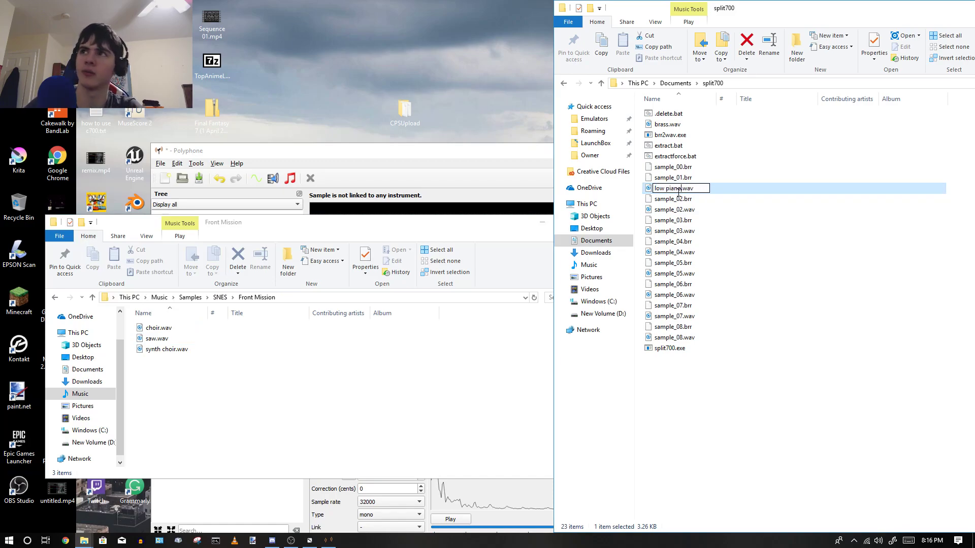
type("o")
left_click(728, 184)
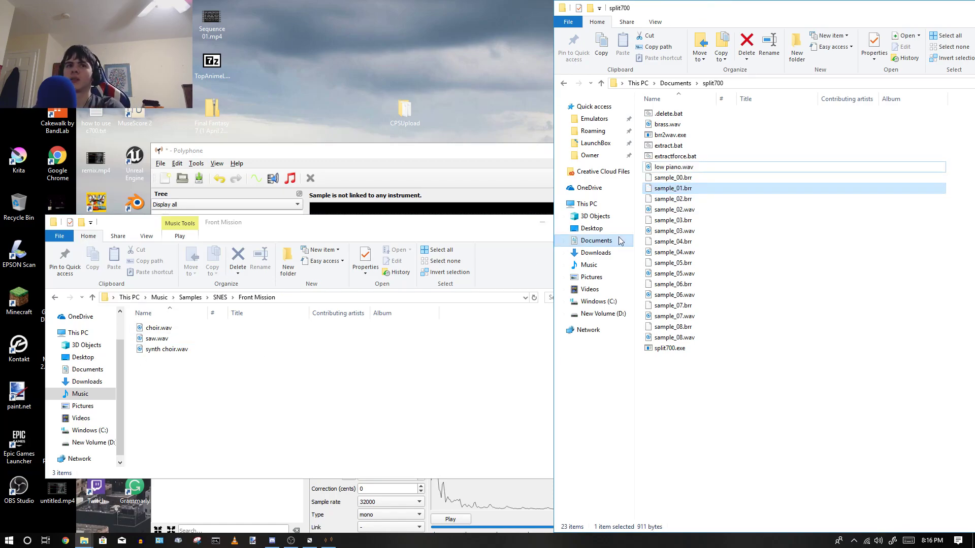
left_click_drag(689, 169, 328, 386)
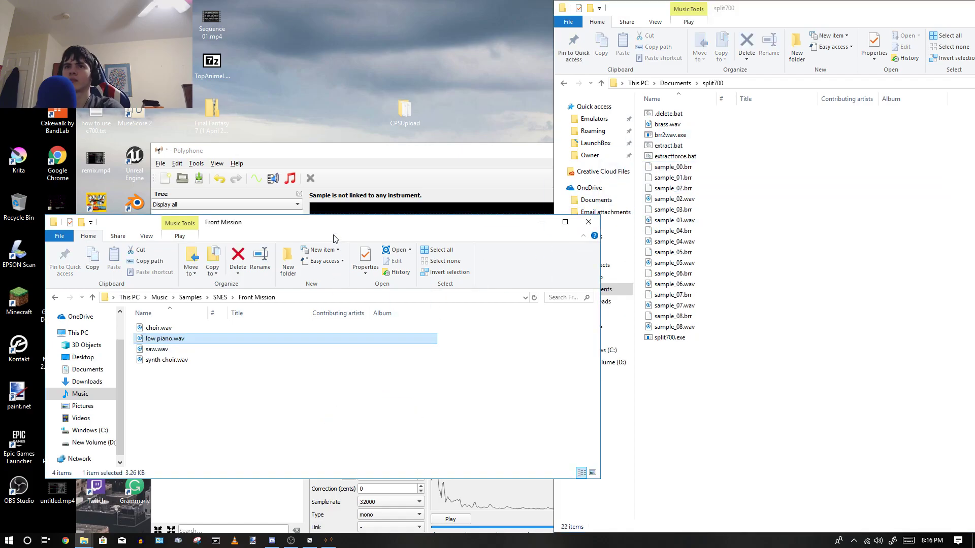
Step: Minimize the Front Mission folder, remove sample_01 from the Polyphone soundfont and play sample_02
left_click(542, 222)
left_click(200, 263)
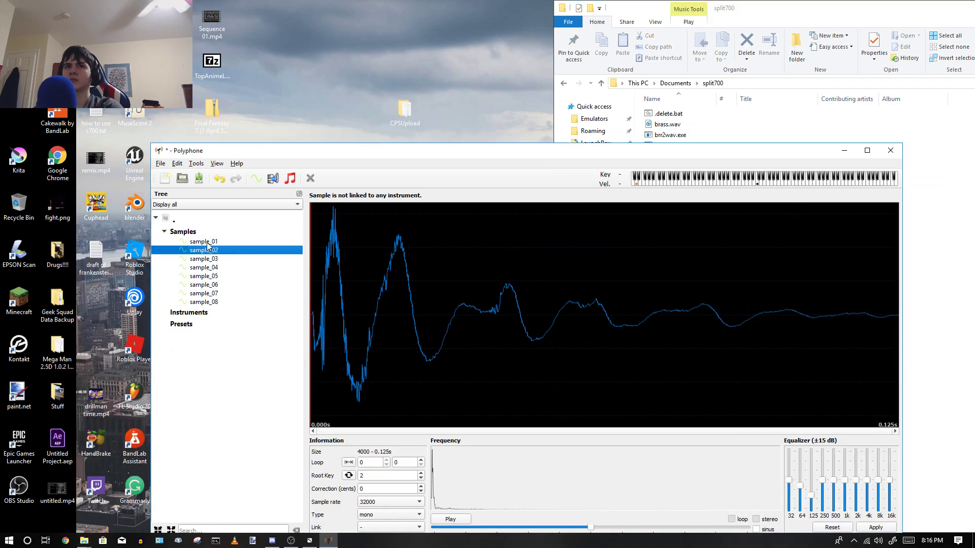
left_click(205, 242)
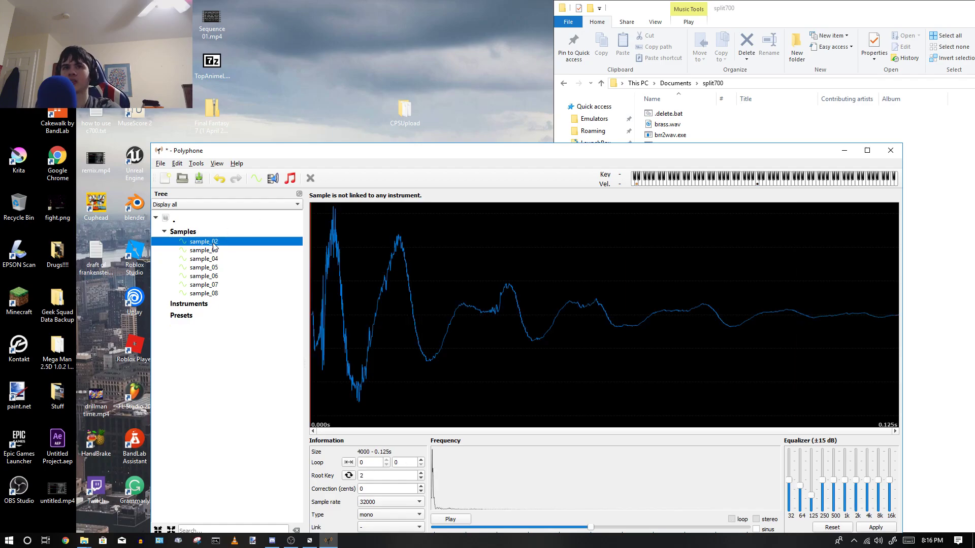
left_click(450, 519)
left_click(450, 519)
left_click(450, 519)
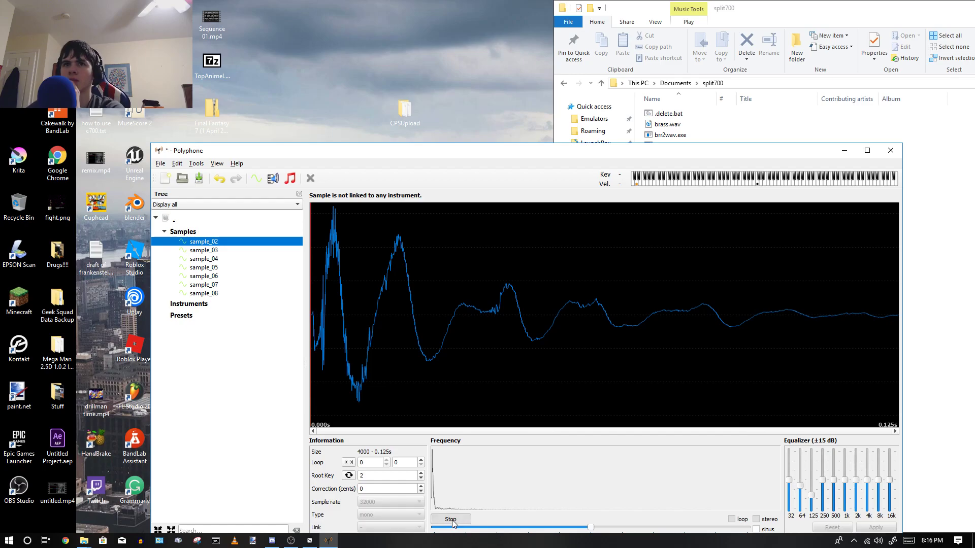
Step: Uncover the split700 folder's file list and rename sample_02.wav to kick.wav
left_click_drag(776, 151, 537, 152)
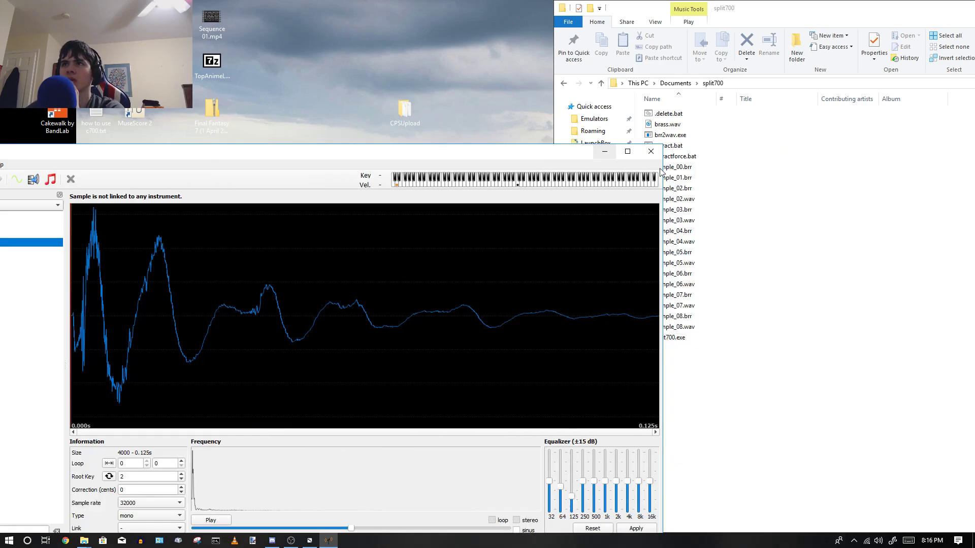
left_click(707, 192)
left_click(712, 197)
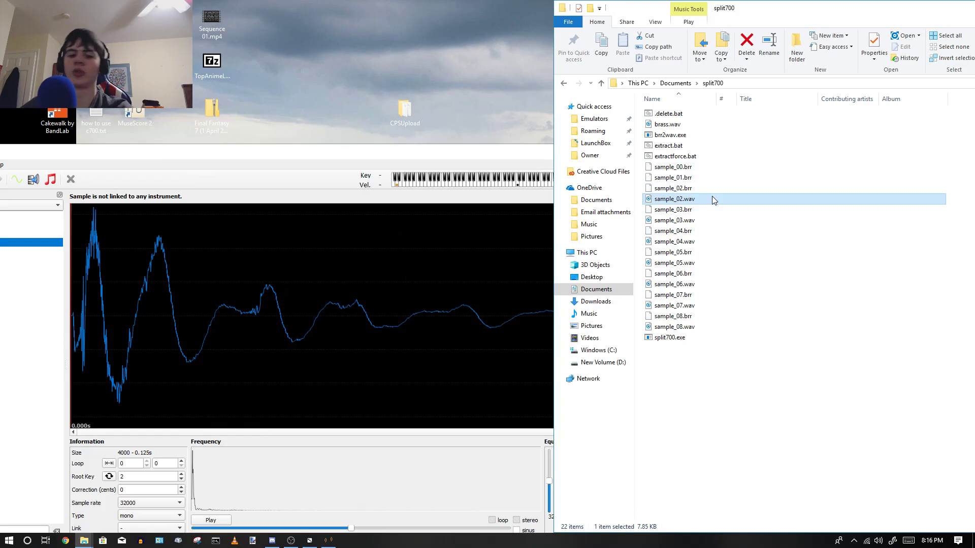
key("F2")
type("kick")
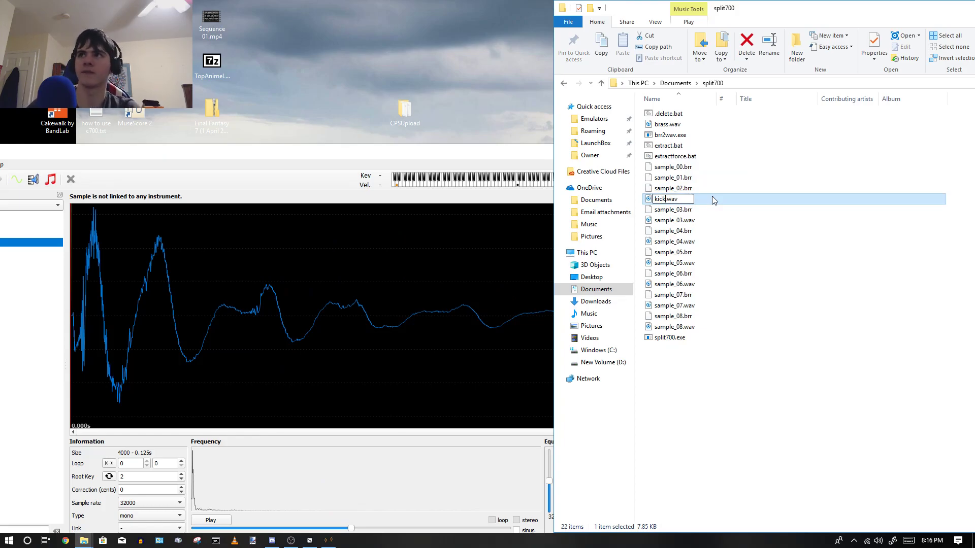
left_click(475, 156)
Step: Arrange Polyphone and the split700 folder side by side, narrowing Polyphone so the two windows do not overlap
left_click_drag(475, 156, 539, 148)
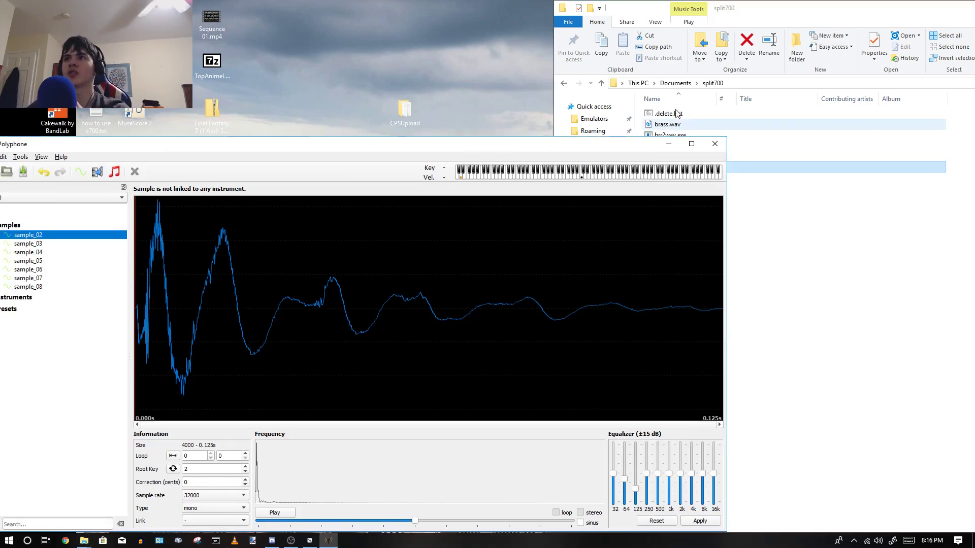
left_click_drag(733, 12, 867, 12)
left_click_drag(430, 140, 456, 133)
left_click_drag(752, 233, 519, 233)
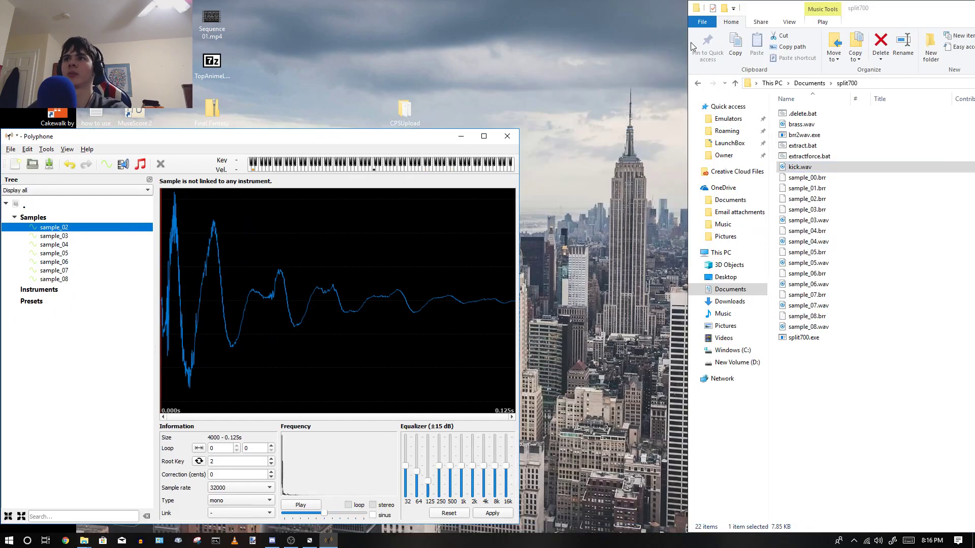
left_click_drag(766, 12, 495, 10)
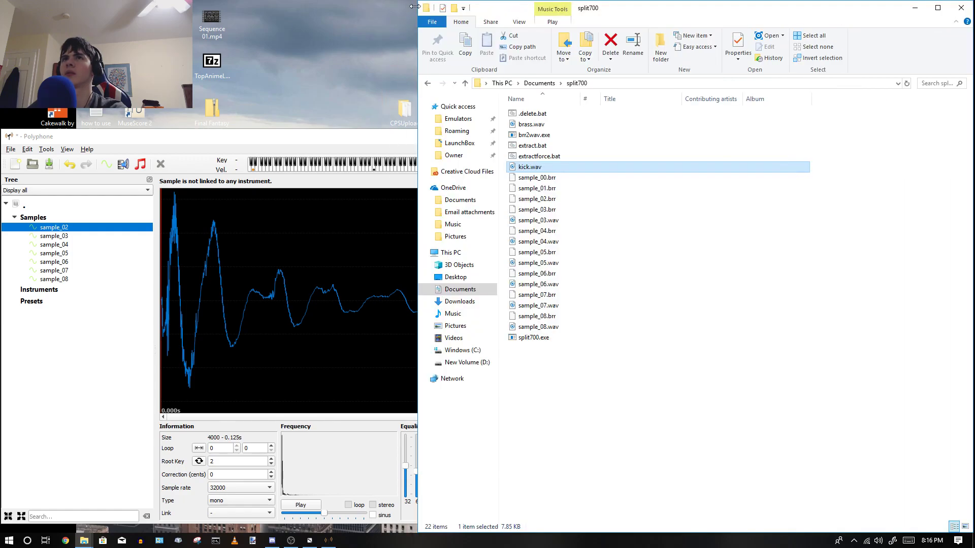
left_click_drag(415, 2, 520, 2)
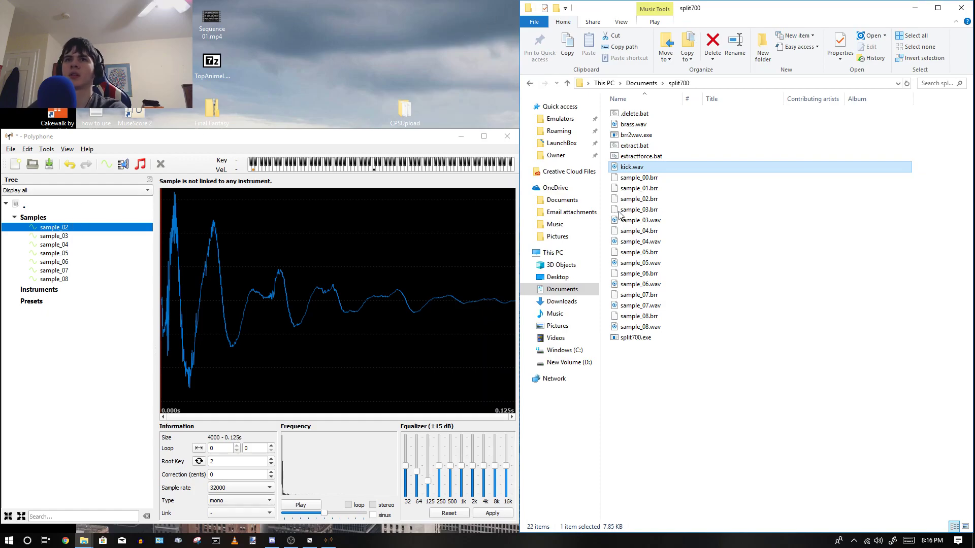
Step: Display sample_03 in Polyphone, move kick.wav from split700 into the Front Mission folder and minimize that folder
left_click(60, 236)
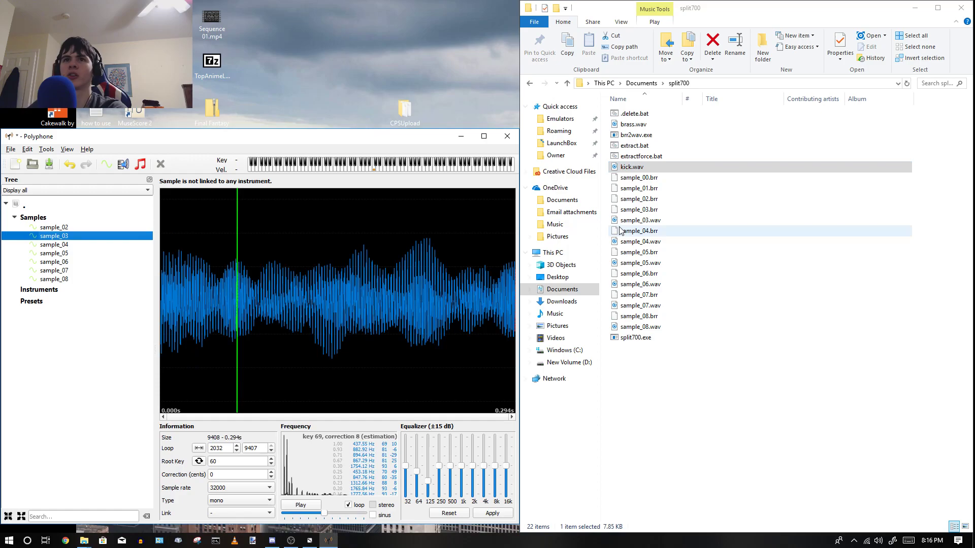
left_click(83, 540)
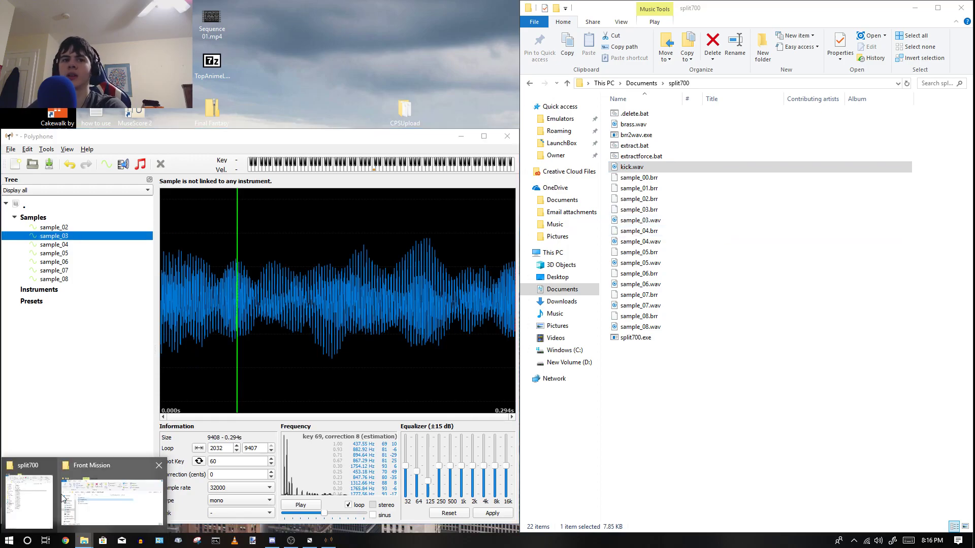
left_click(63, 497)
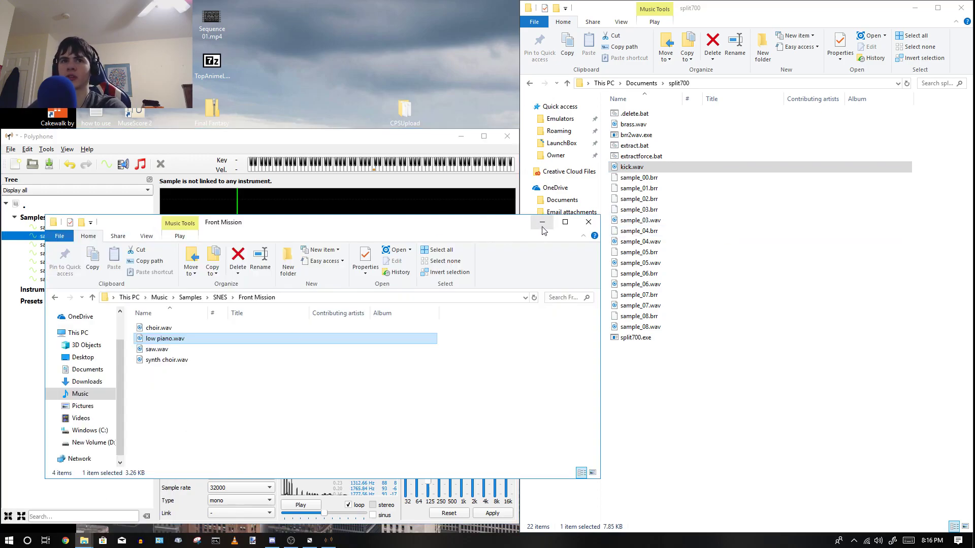
left_click_drag(632, 166, 254, 416)
left_click(536, 225)
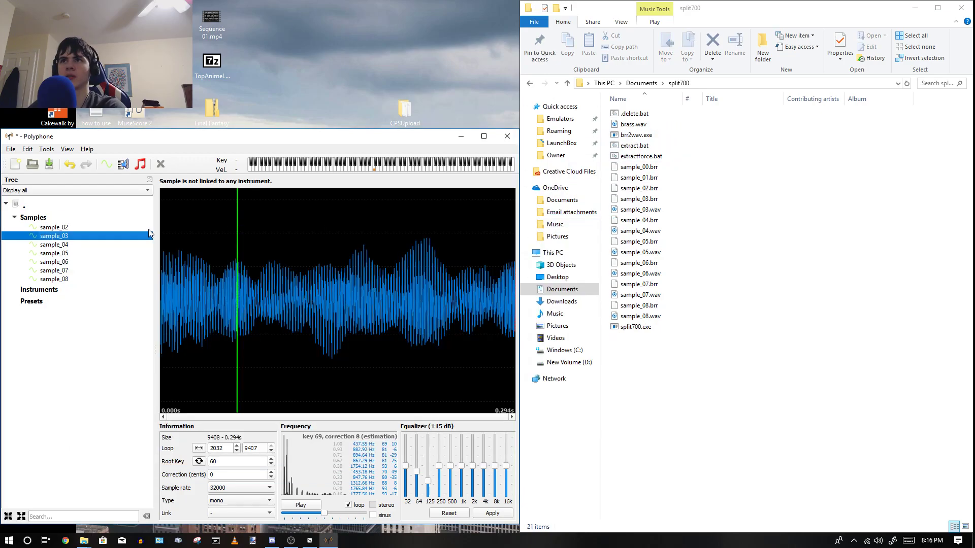
Step: Remove sample_02 from the Polyphone soundfont and audition sample_03
left_click(65, 229)
key("Delete")
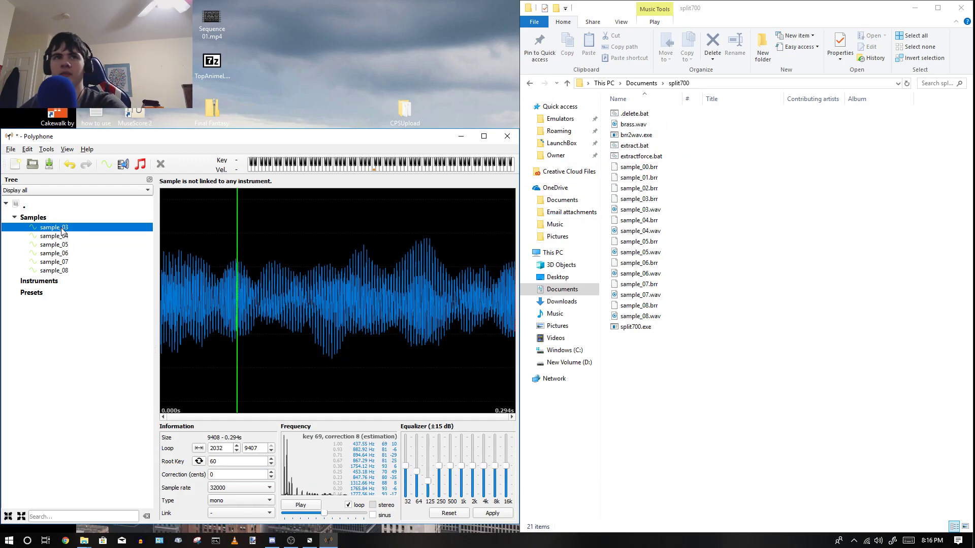
left_click(299, 506)
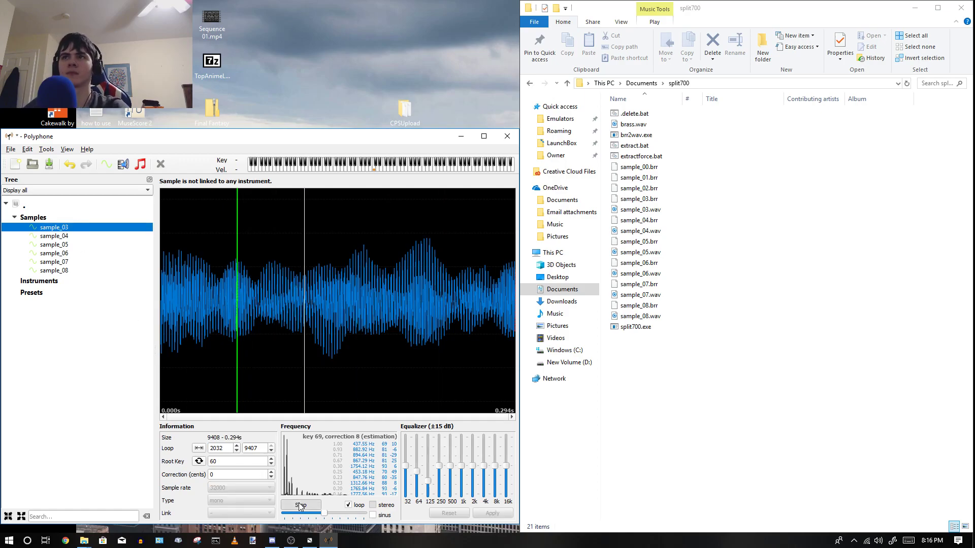
left_click(300, 505)
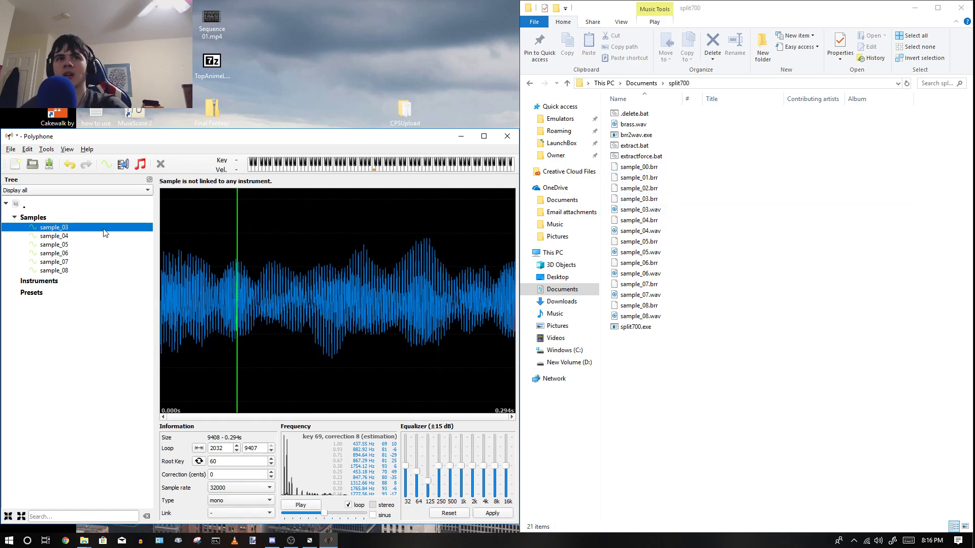
Step: Delete sample_03 from the Polyphone soundfont and sample_03.wav from the split700 folder
key("Delete")
left_click(632, 209)
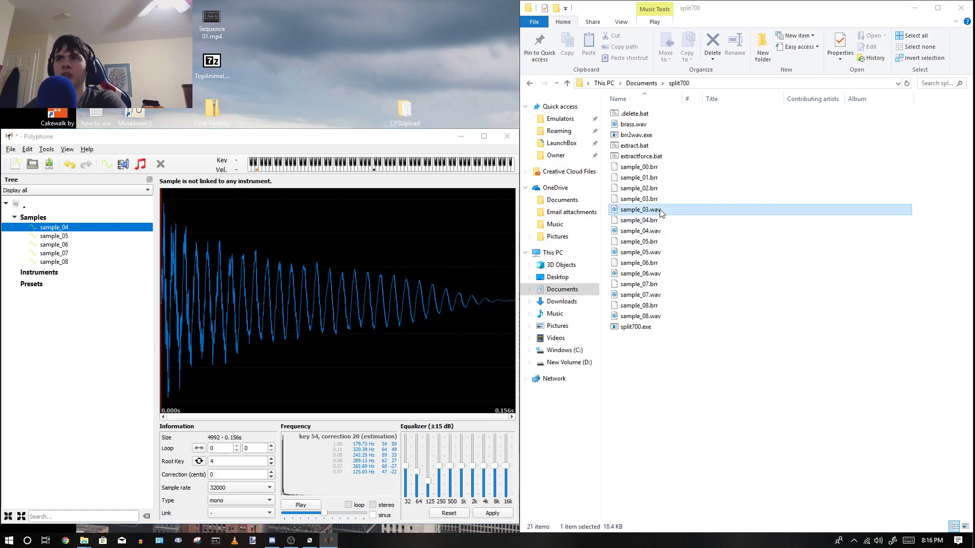
key("Delete")
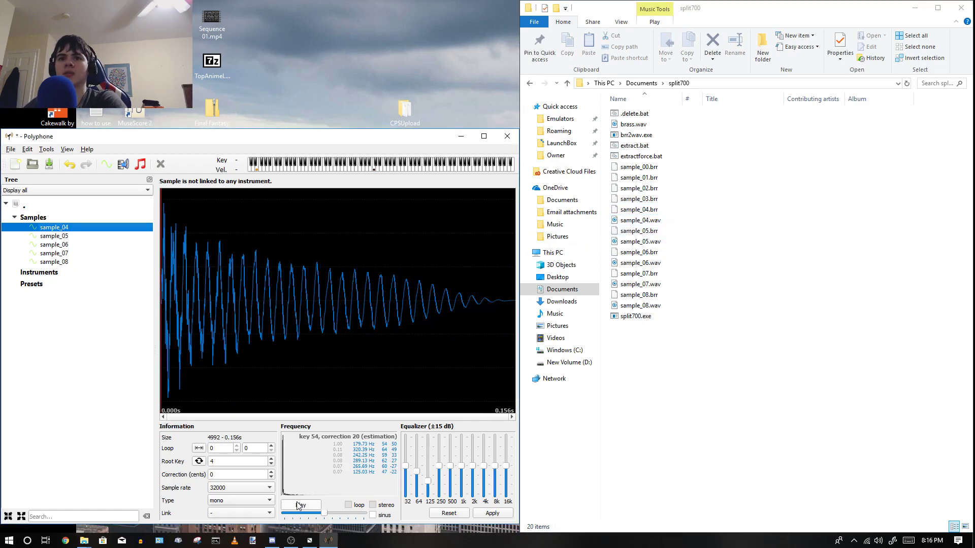
Step: Play sample_04 in Polyphone and rename sample_04.wav in the split700 folder to tom.wav
left_click(298, 505)
left_click(302, 508)
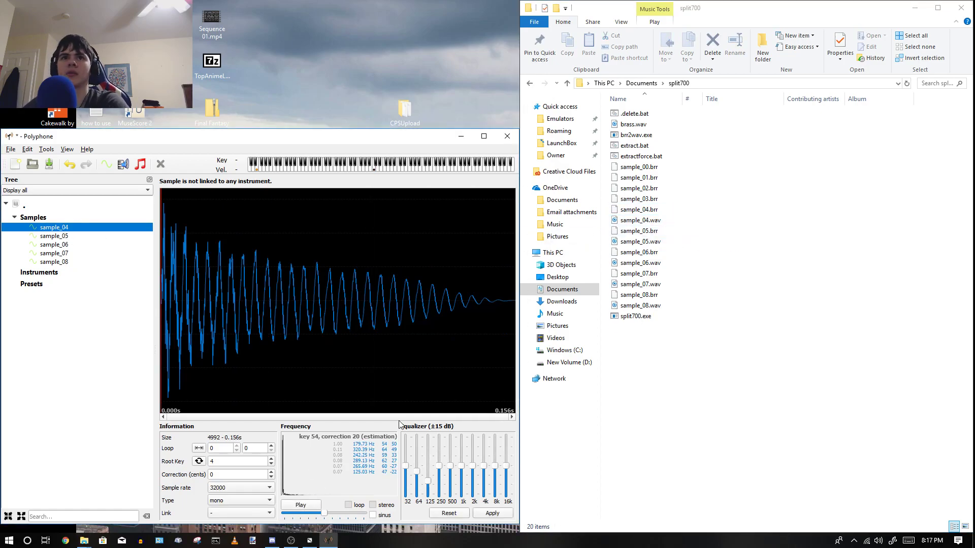
left_click(662, 224)
key("F2")
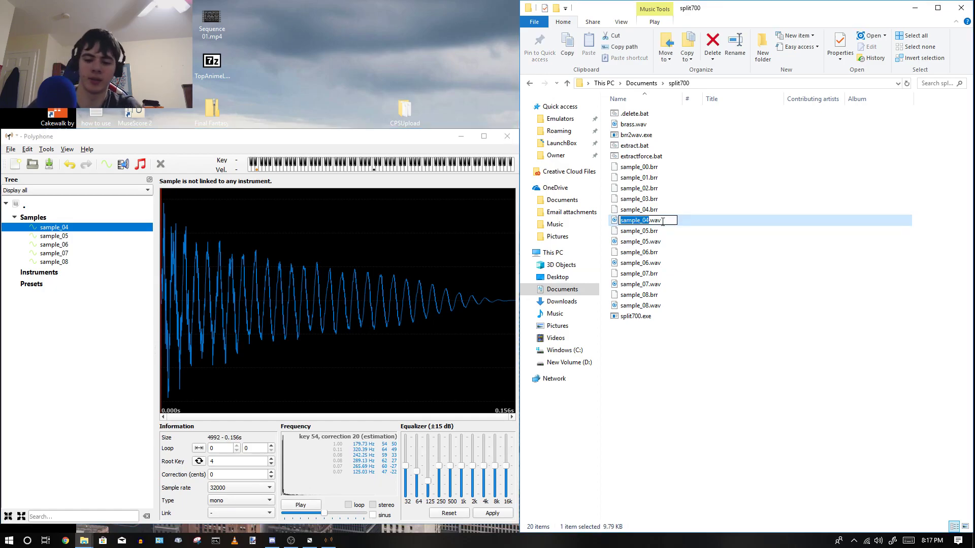
type("tom")
key("Return")
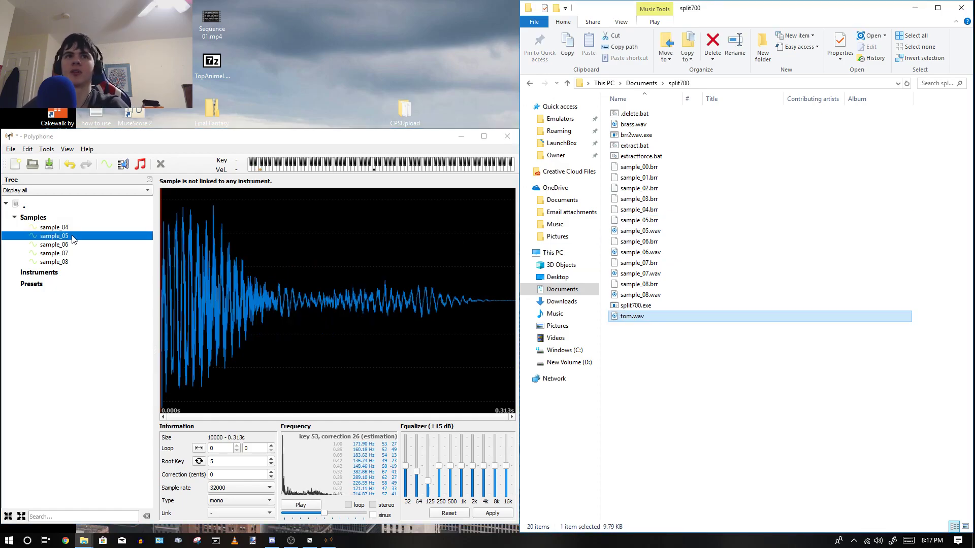
Step: Show sample_05 in Polyphone and rename sample_05.wav in the split700 folder to snare.wav
left_click(67, 237)
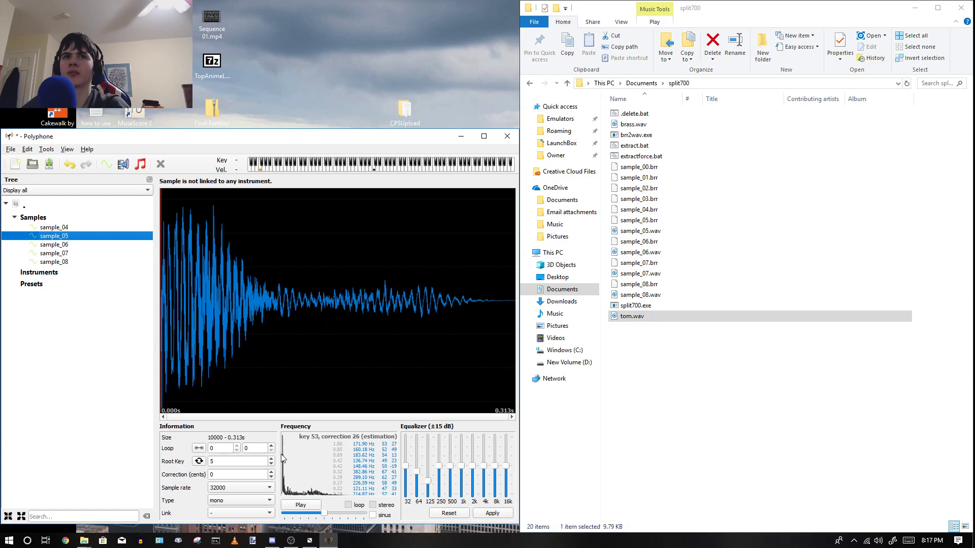
left_click(680, 237)
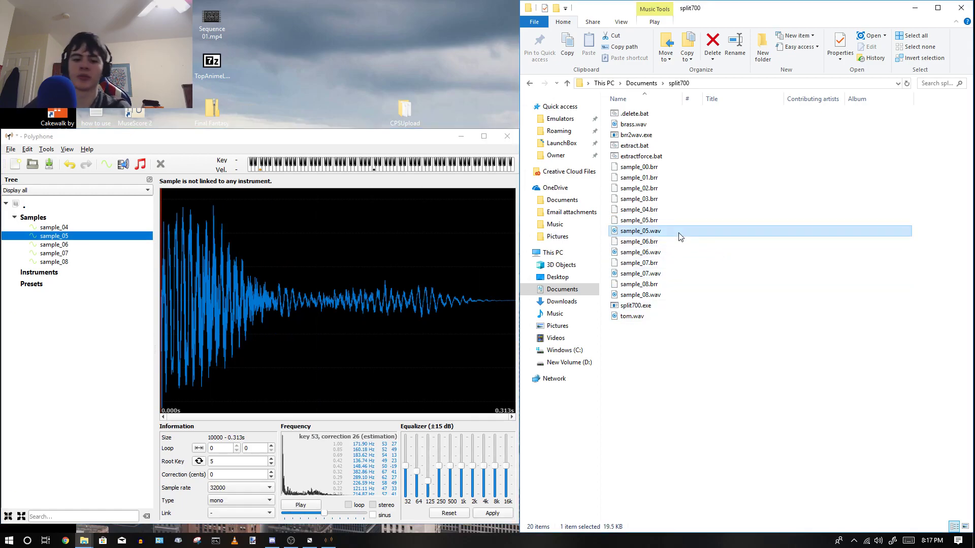
key("F2")
type("snar")
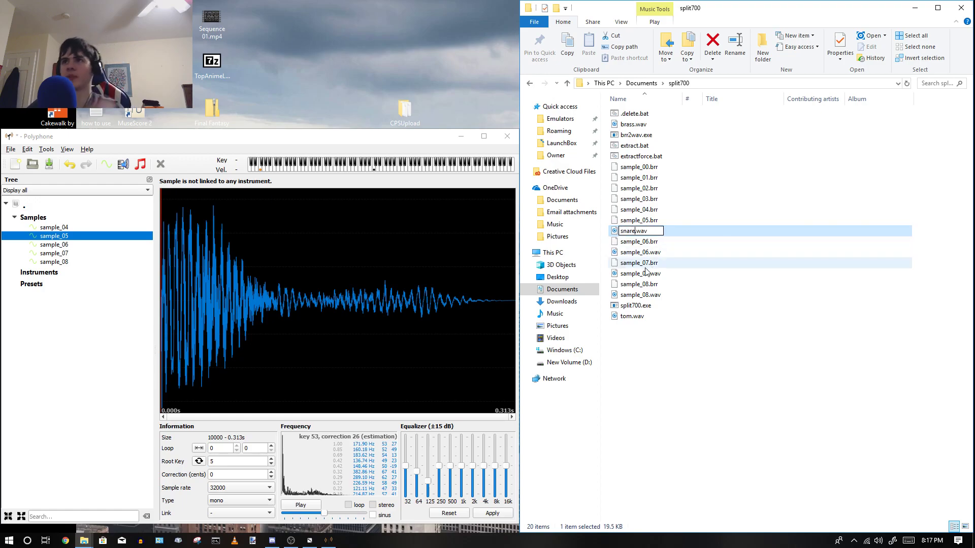
left_click(646, 266)
Step: Remove sample_04 and sample_05 from the Polyphone soundfont and play sample_06
left_click(88, 239)
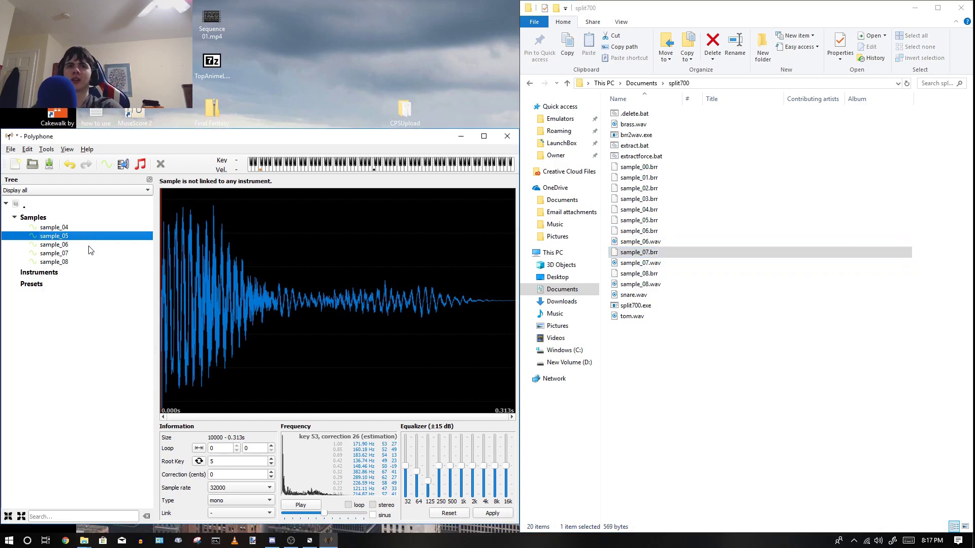
left_click(69, 245)
left_click(60, 235)
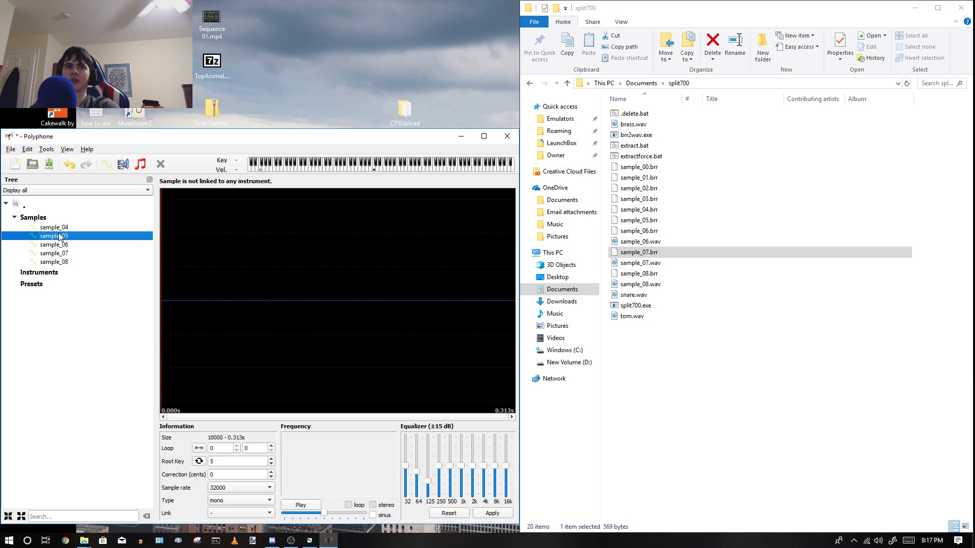
left_click(57, 229)
key("Delete")
key("Delete")
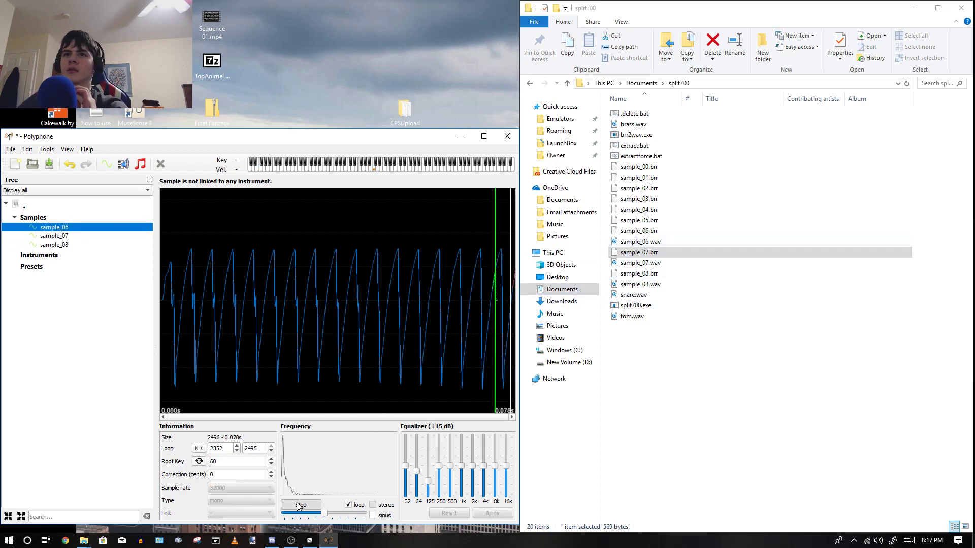
Step: Rename sample_06.wav in the split700 folder to saw 2.wav
left_click(668, 243)
key("F2")
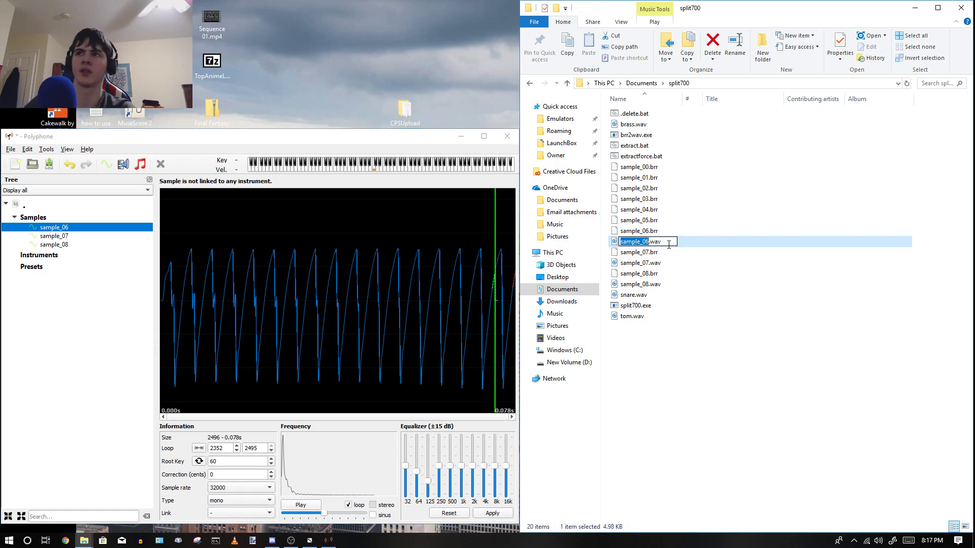
type("saw 2")
key("Return")
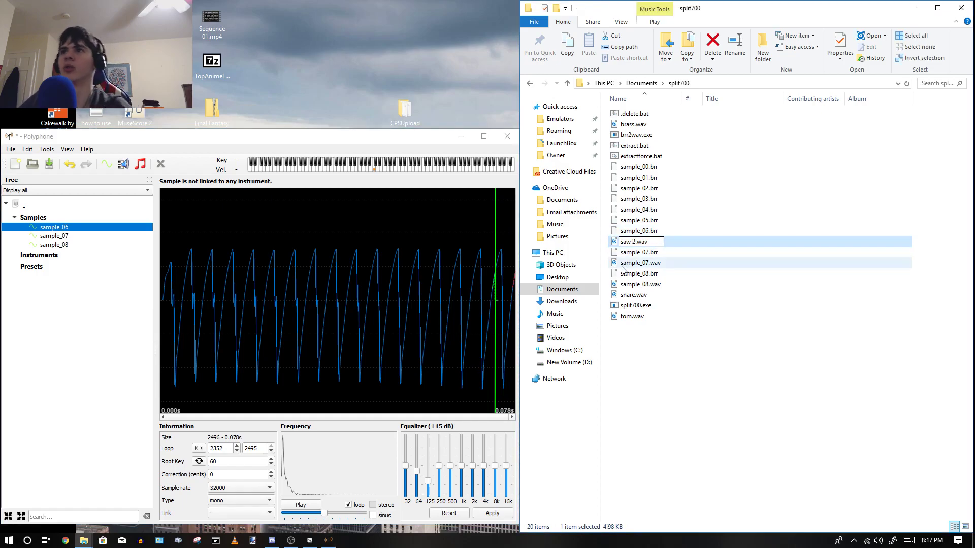
left_click(642, 254)
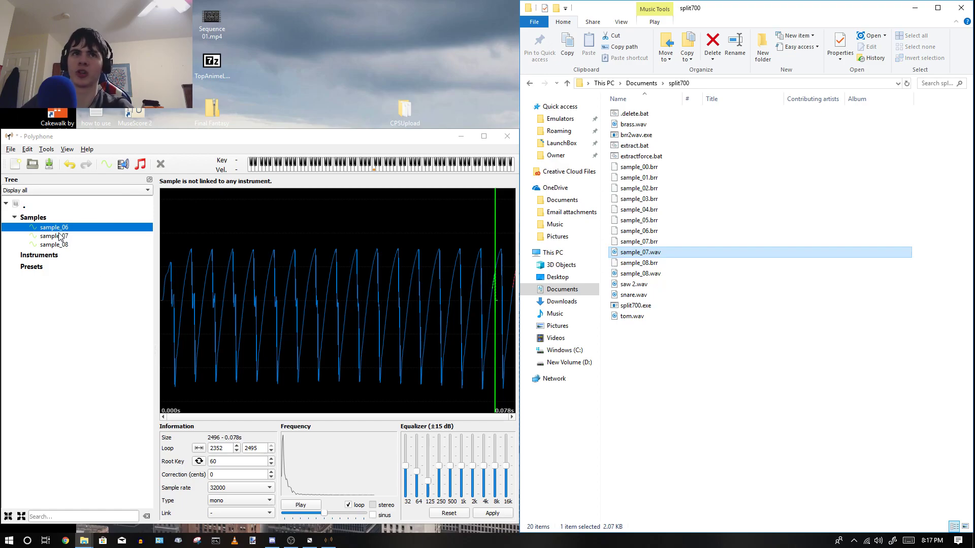
Step: Remove sample_06 from the Polyphone soundfont, then rename sample_07.wav in the split700 folder to marimba.wav
left_click(75, 234)
key("Delete")
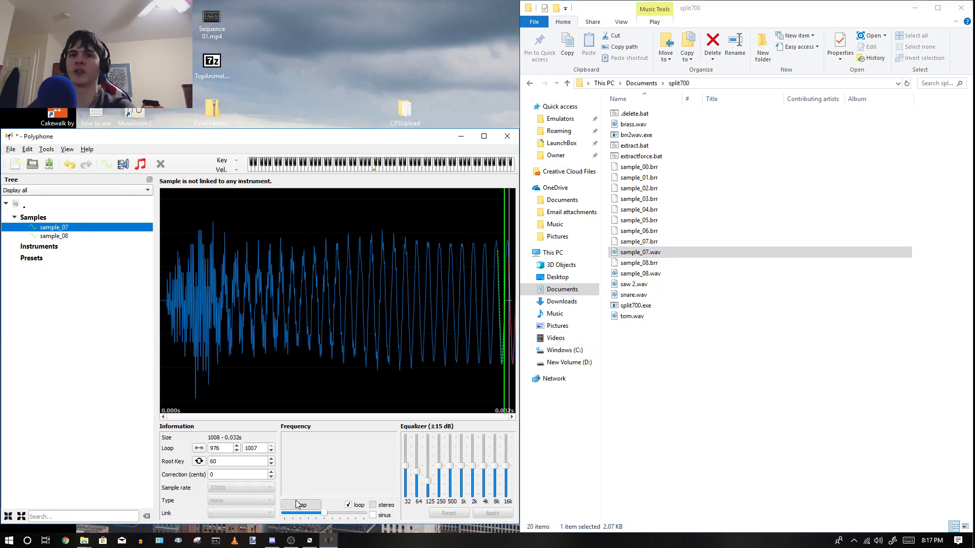
left_click(625, 255)
left_click(625, 252)
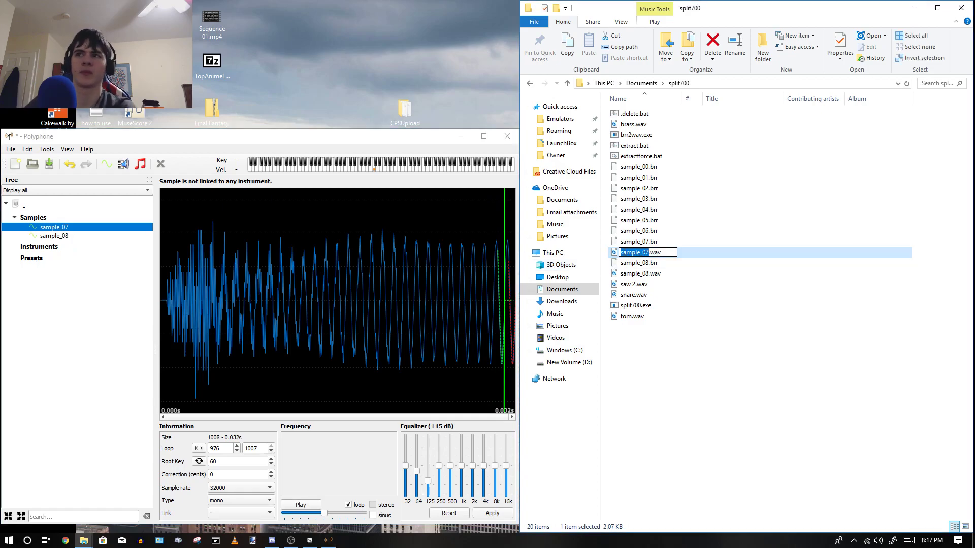
type("marimba")
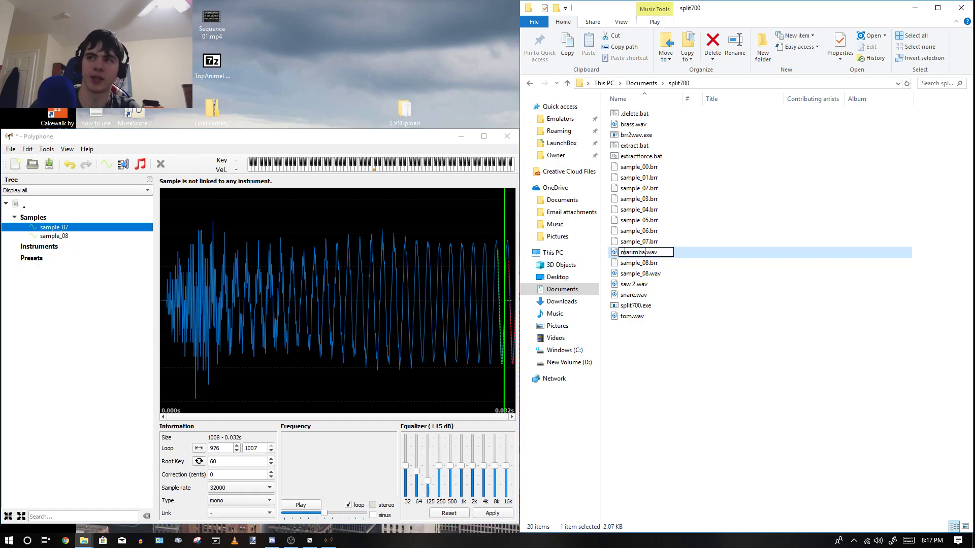
left_click(643, 276)
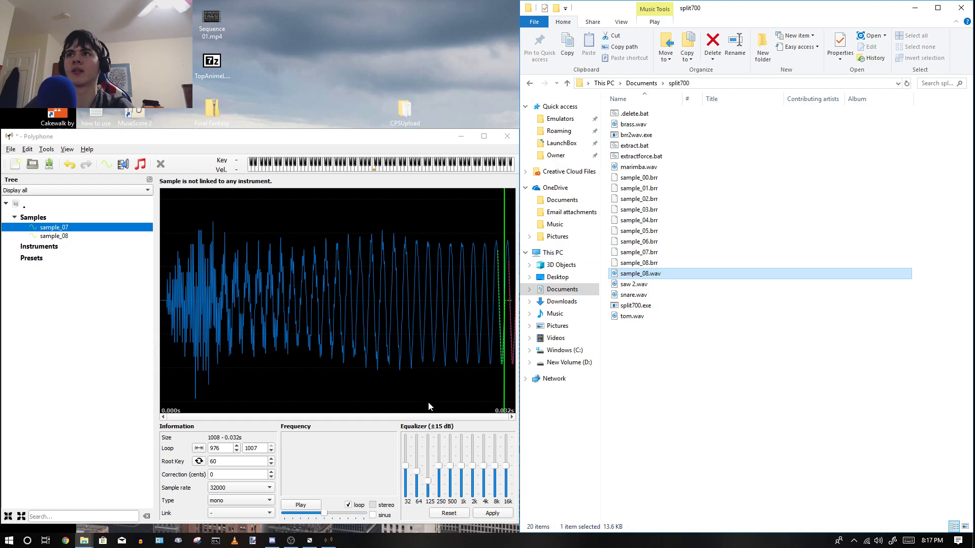
Step: Audition sample_08 in Polyphone, both with playback and at key 2 on the virtual keyboard
left_click(73, 235)
left_click(65, 230)
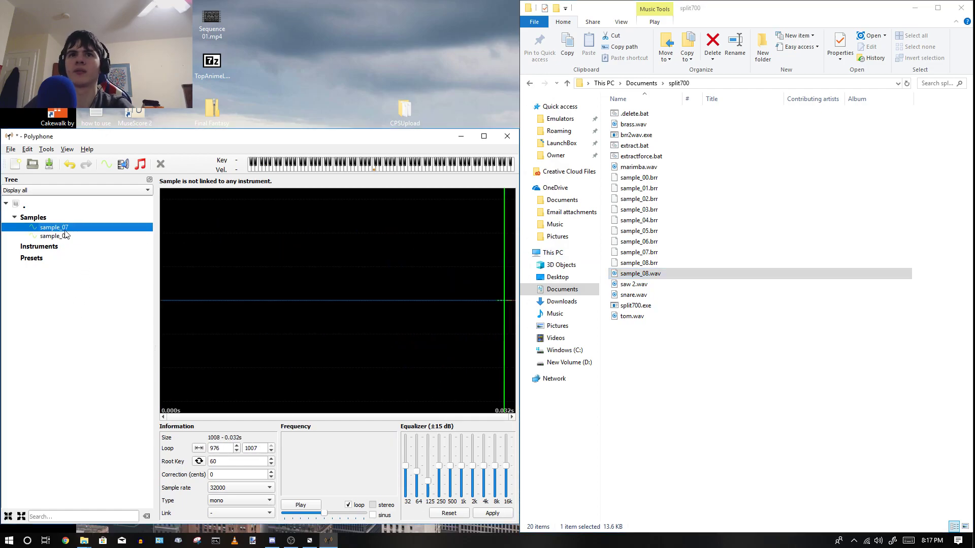
left_click(75, 237)
left_click(300, 505)
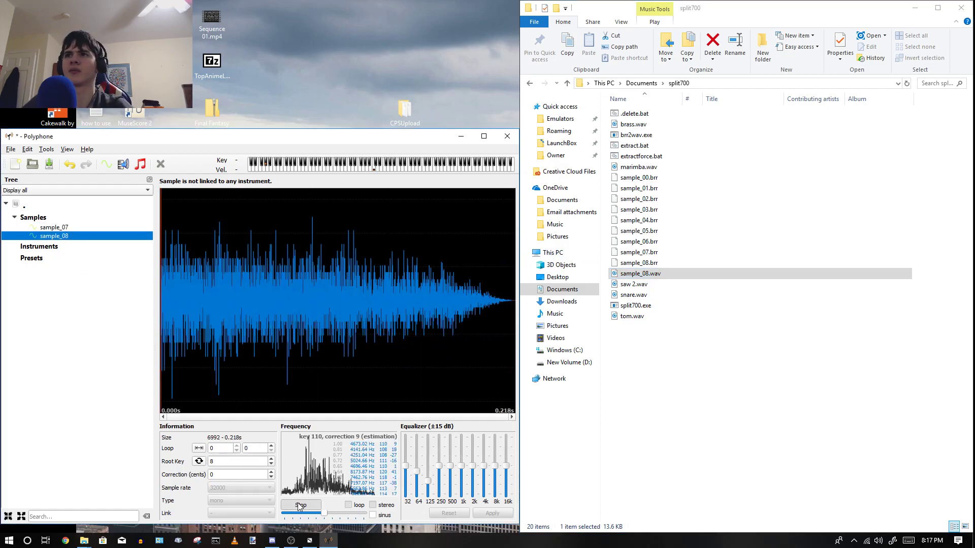
left_click(299, 505)
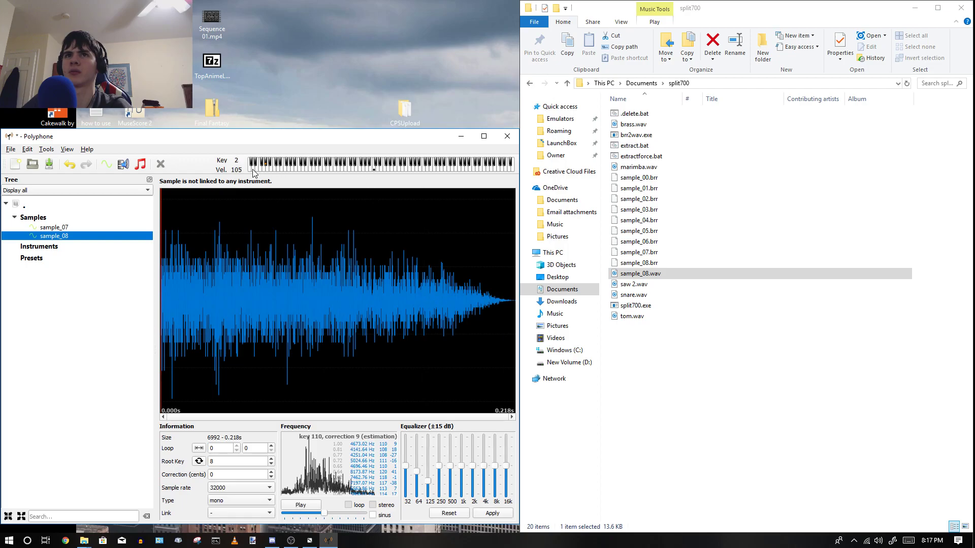
mouse_move(253, 169)
left_mouse_down()
mouse_move(293, 167)
mouse_move(253, 170)
left_mouse_up()
Step: Rename sample_08.wav in the split700 folder to misc.wav and reselect sample_08 in Polyphone
left_click(673, 272)
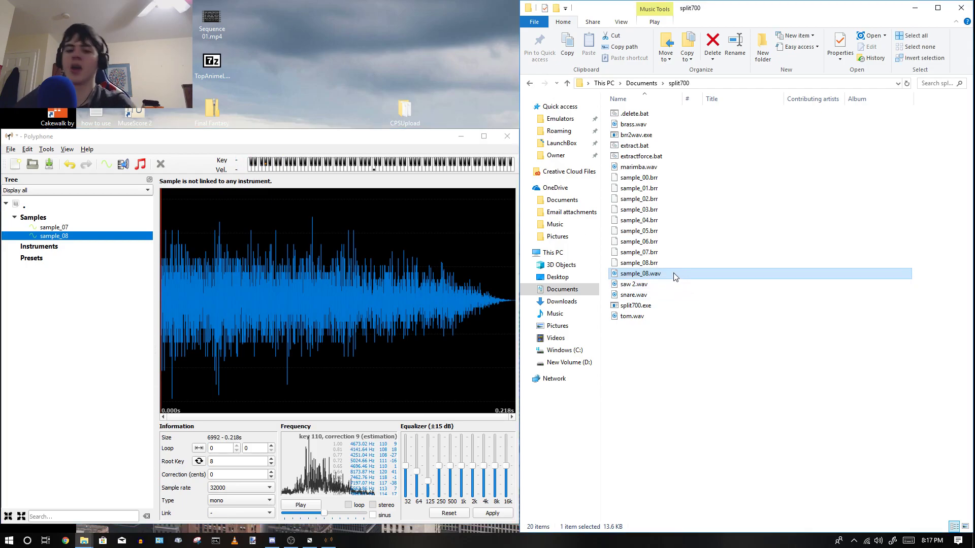
type("misc.wav")
left_click(677, 284)
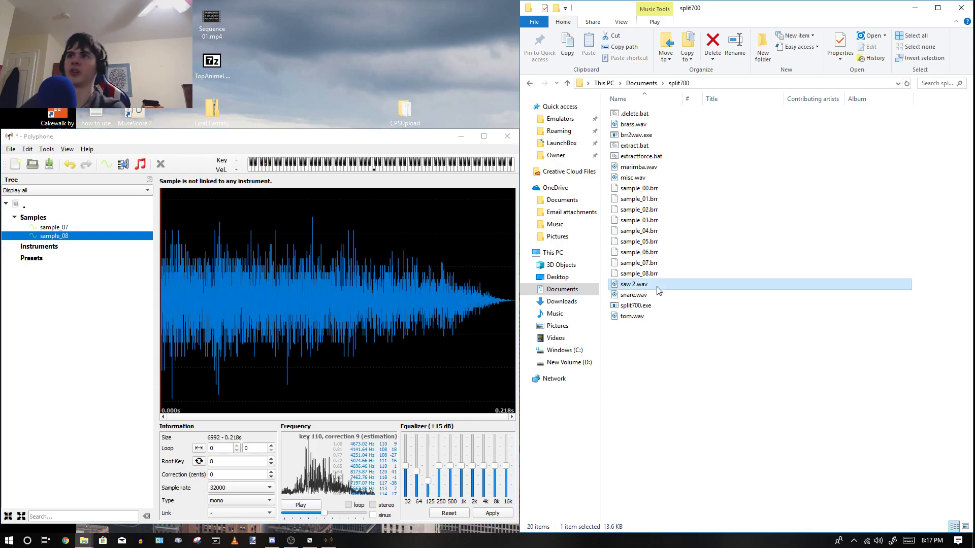
left_click(59, 237)
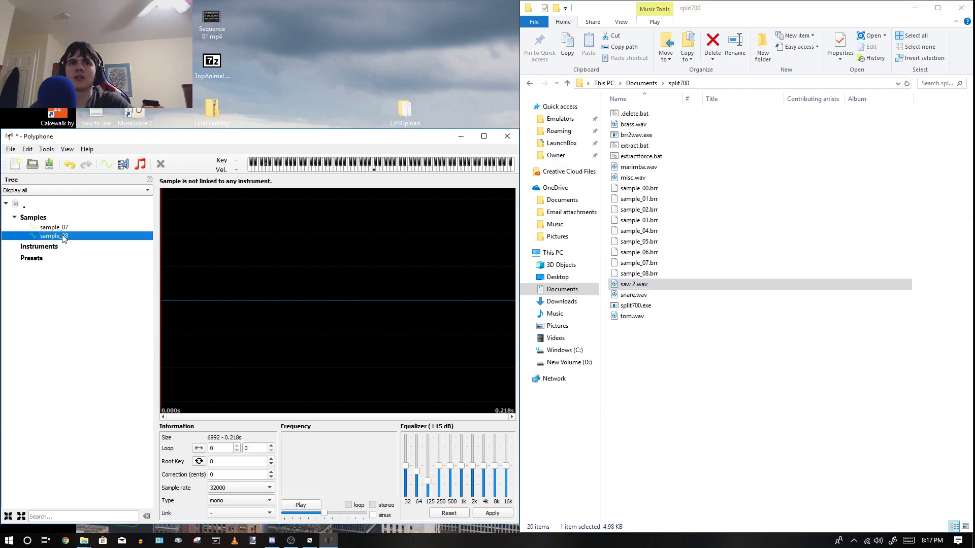
Step: Close Polyphone without saving the modified soundfont
left_click(507, 136)
left_click(260, 350)
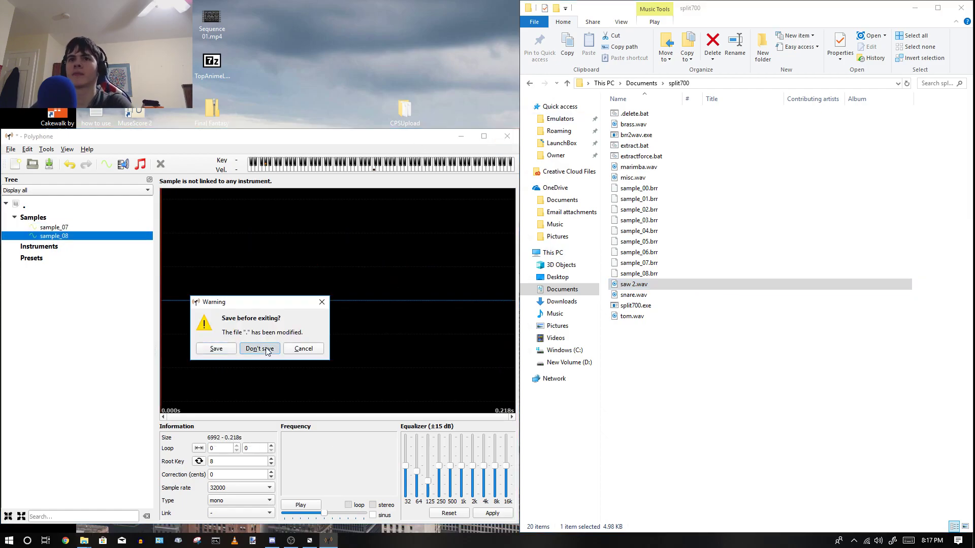
Step: Move brass.wav, marimba.wav, misc.wav, saw 2.wav, snare.wav and tom.wav from the split700 folder into the Front Mission folder
left_click(646, 294, "ctrl")
left_click(632, 316, "ctrl")
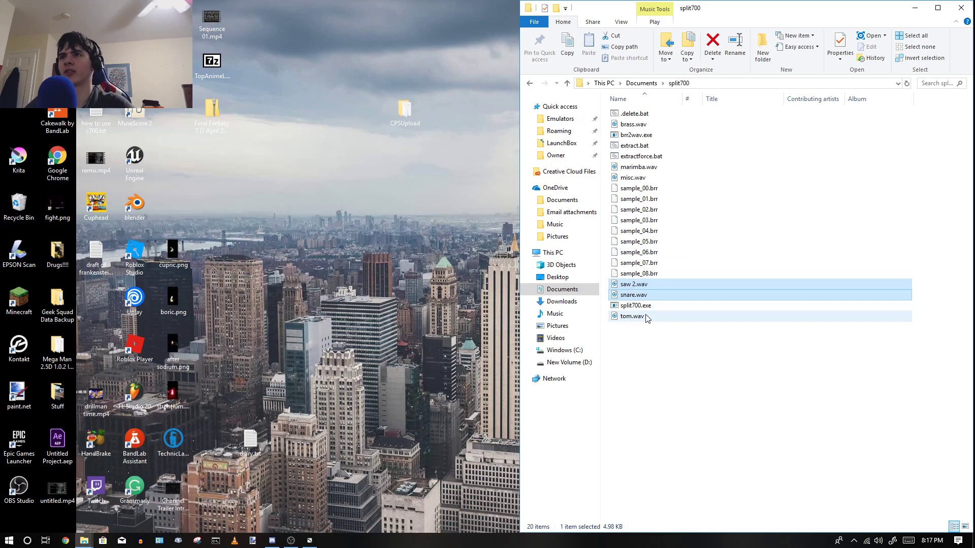
left_click(633, 177, "ctrl")
left_click(639, 166, "ctrl")
left_click(631, 126, "ctrl")
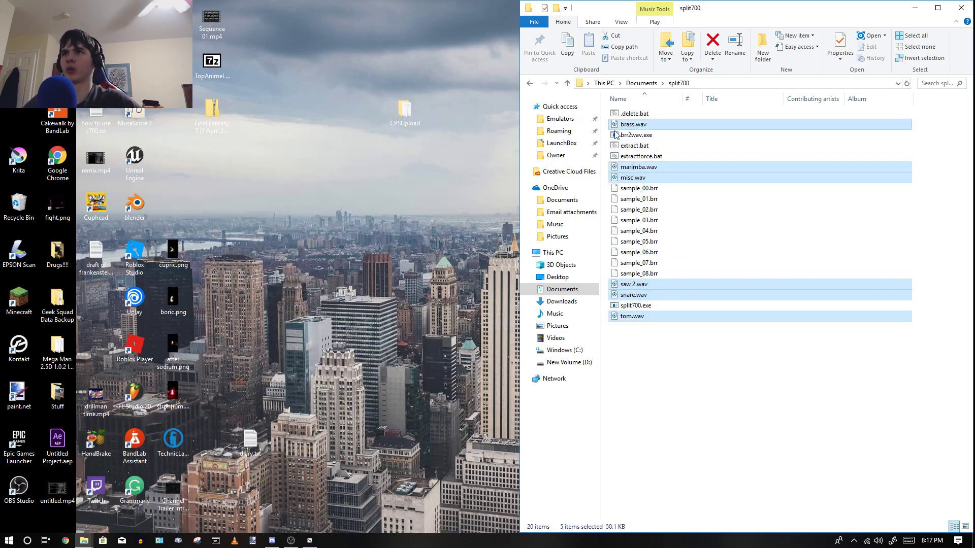
mouse_move(83, 541)
left_click(113, 495)
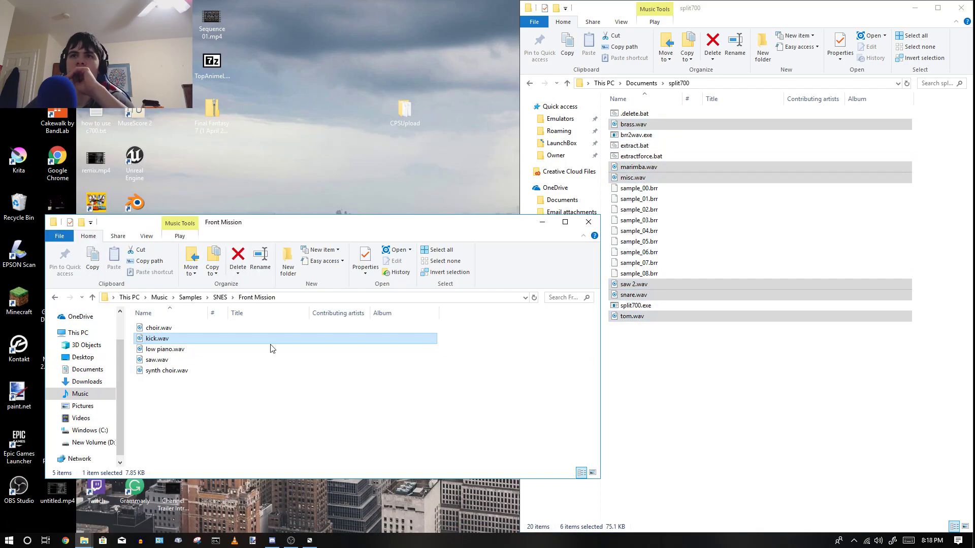
left_click_drag(684, 168, 301, 364)
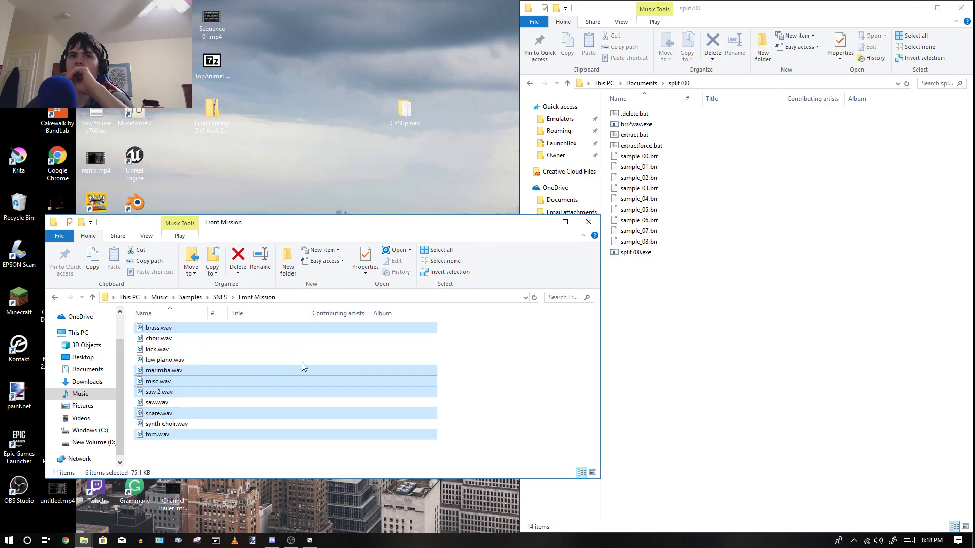
left_click(491, 353)
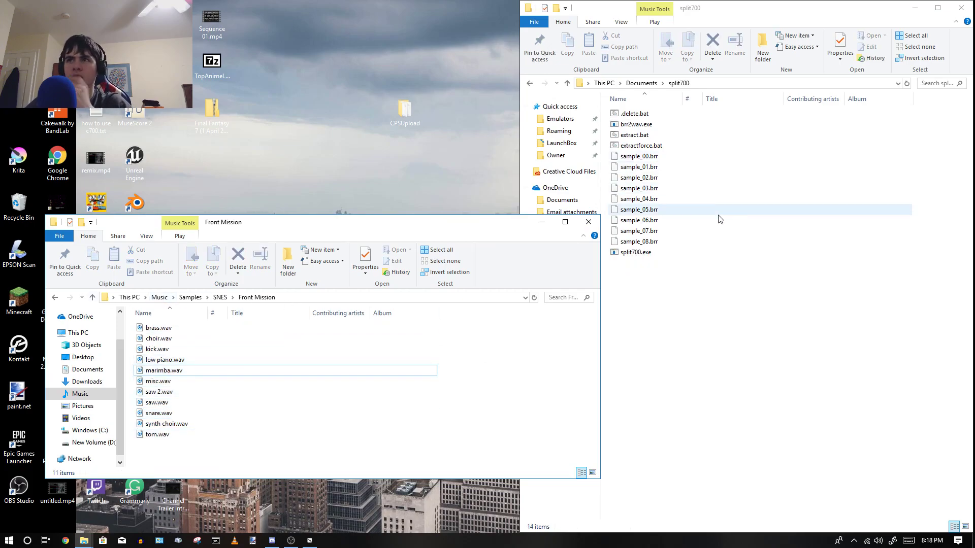
Step: Permanently delete sample_00.brr through sample_08.brr from the split700 folder
left_click_drag(604, 242, 654, 151)
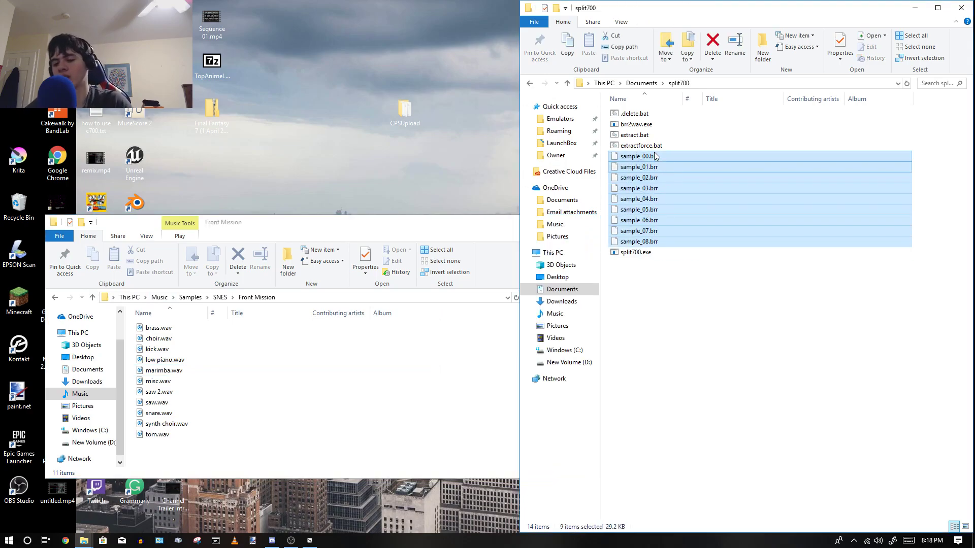
key("shift+Delete")
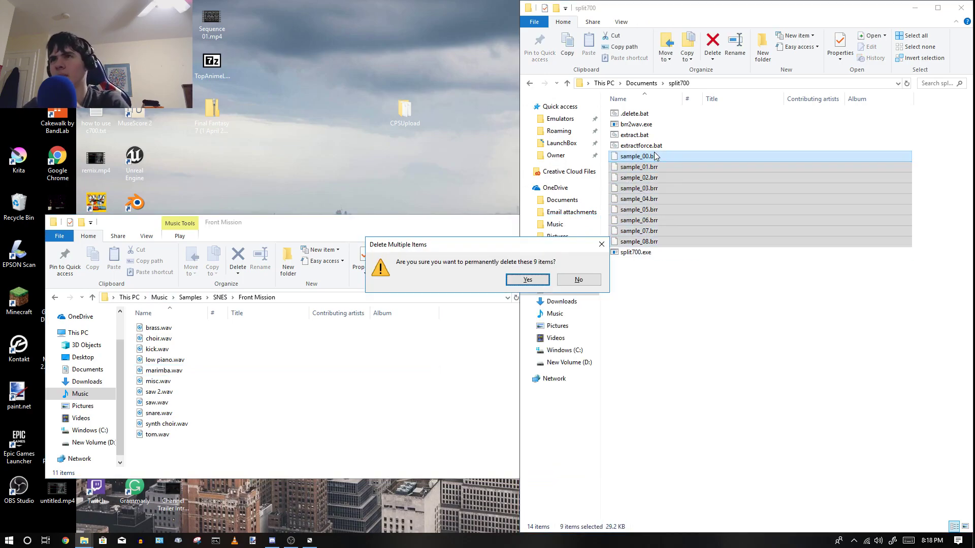
left_click(534, 282)
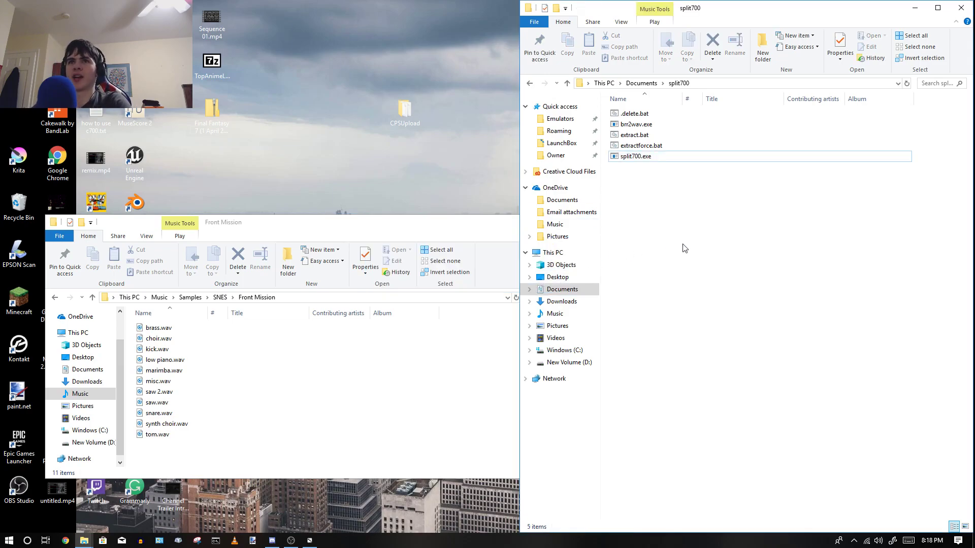
Step: Minimize the split700 folder window and close Super SPC Dumper 1000, leaving the Front Mission folder open
left_click_drag(188, 451, 173, 329)
left_click(215, 459)
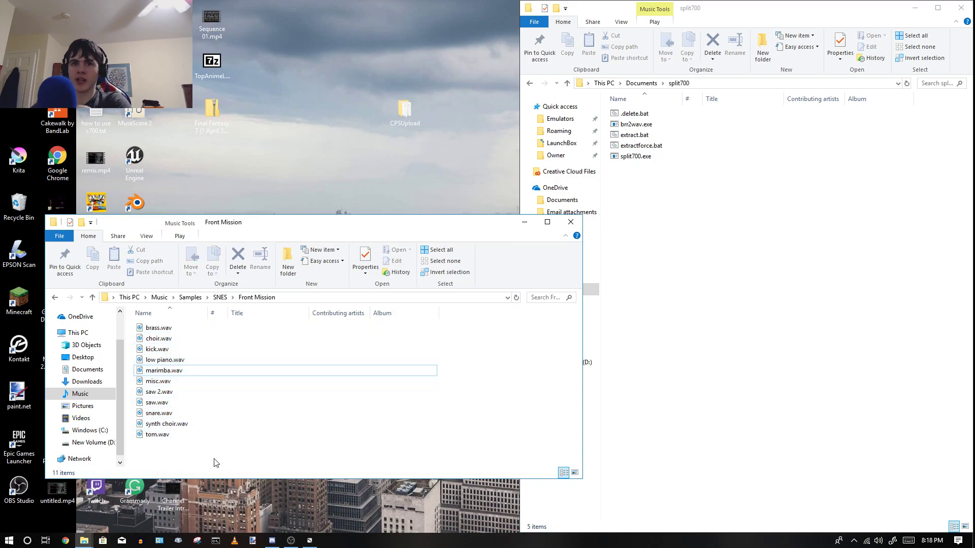
left_click(914, 8)
left_click(310, 541)
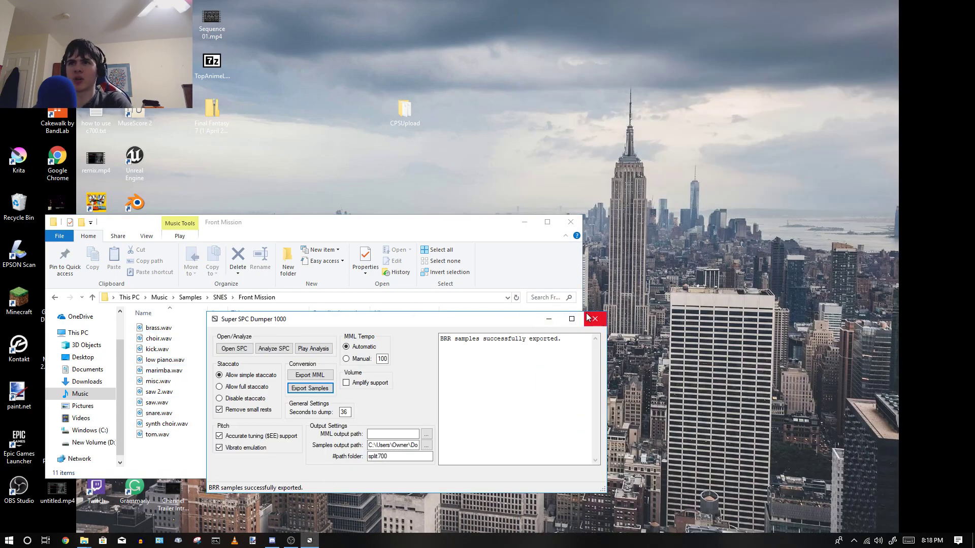
left_click(595, 320)
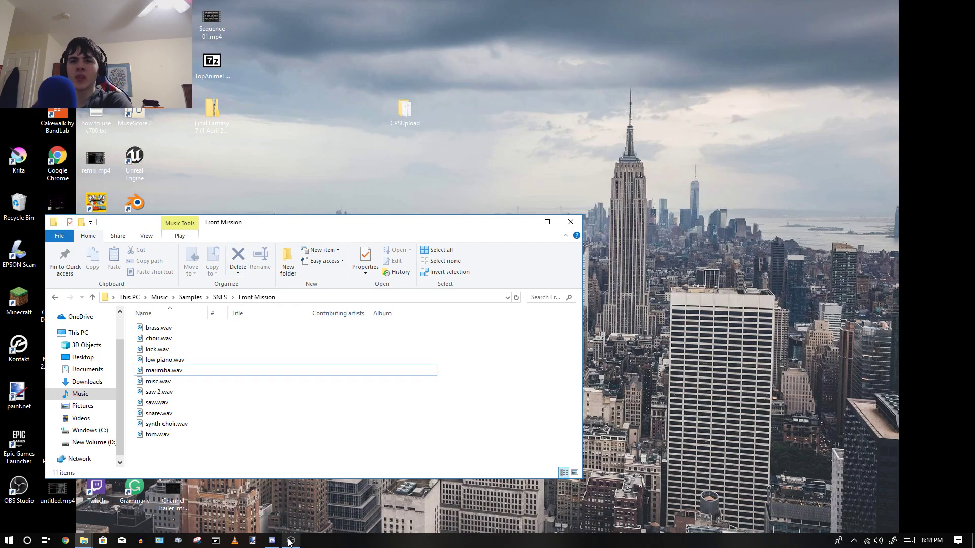
mouse_move(289, 541)
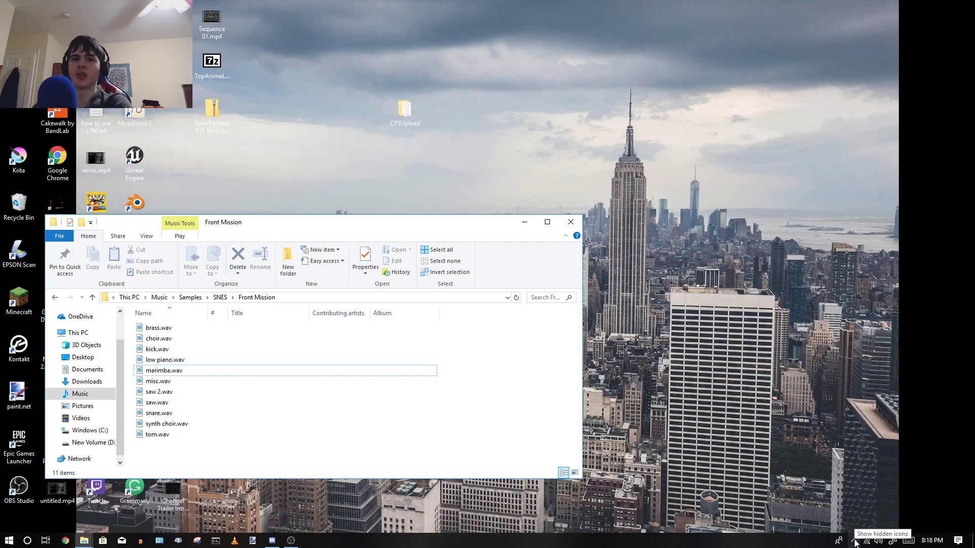